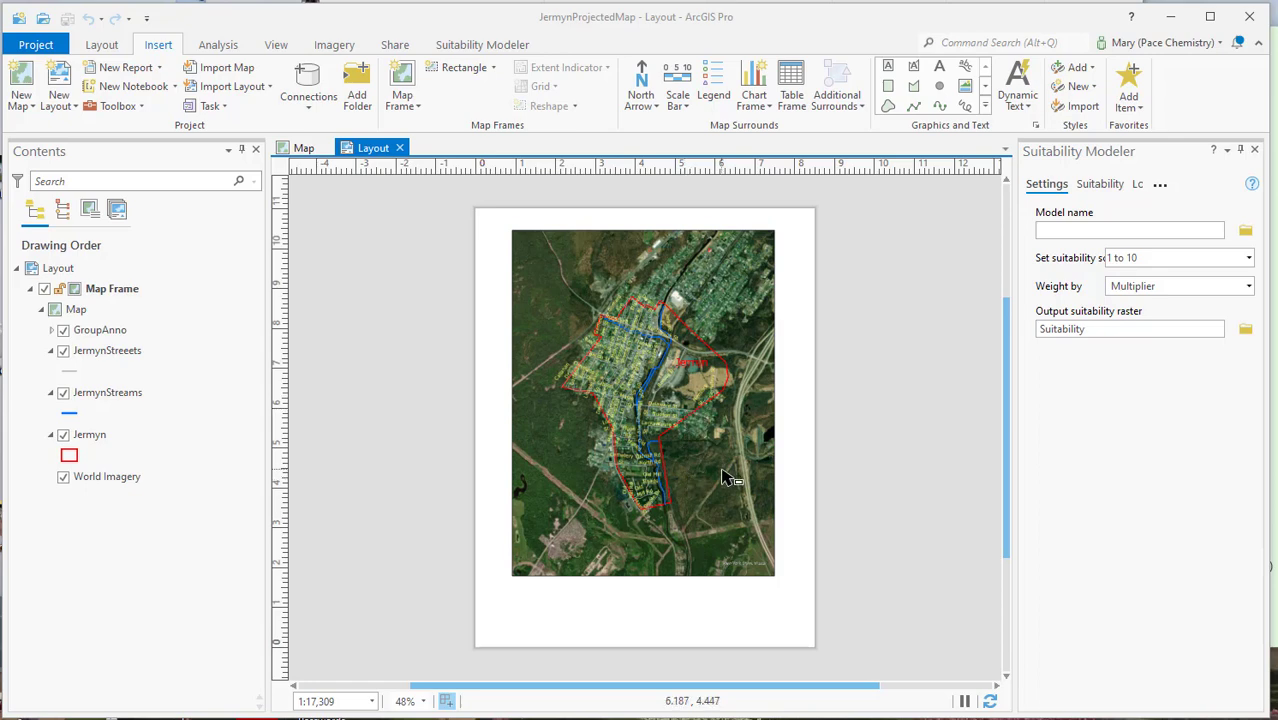
Step: Switch from the layout to the Jermyn map showing World Imagery, streets, streams and boundary
left_click(297, 149)
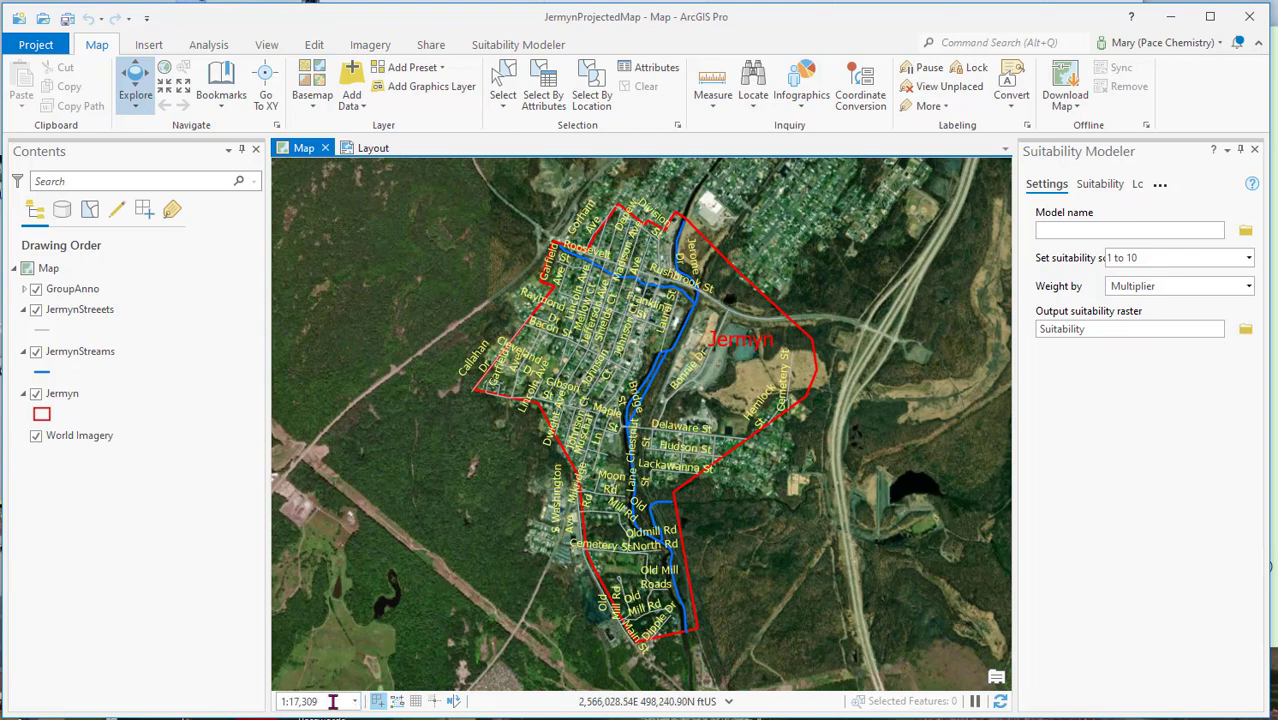
Step: Set the Jermyn map scale to 1:15,000, then return to the page layout
left_click(355, 703)
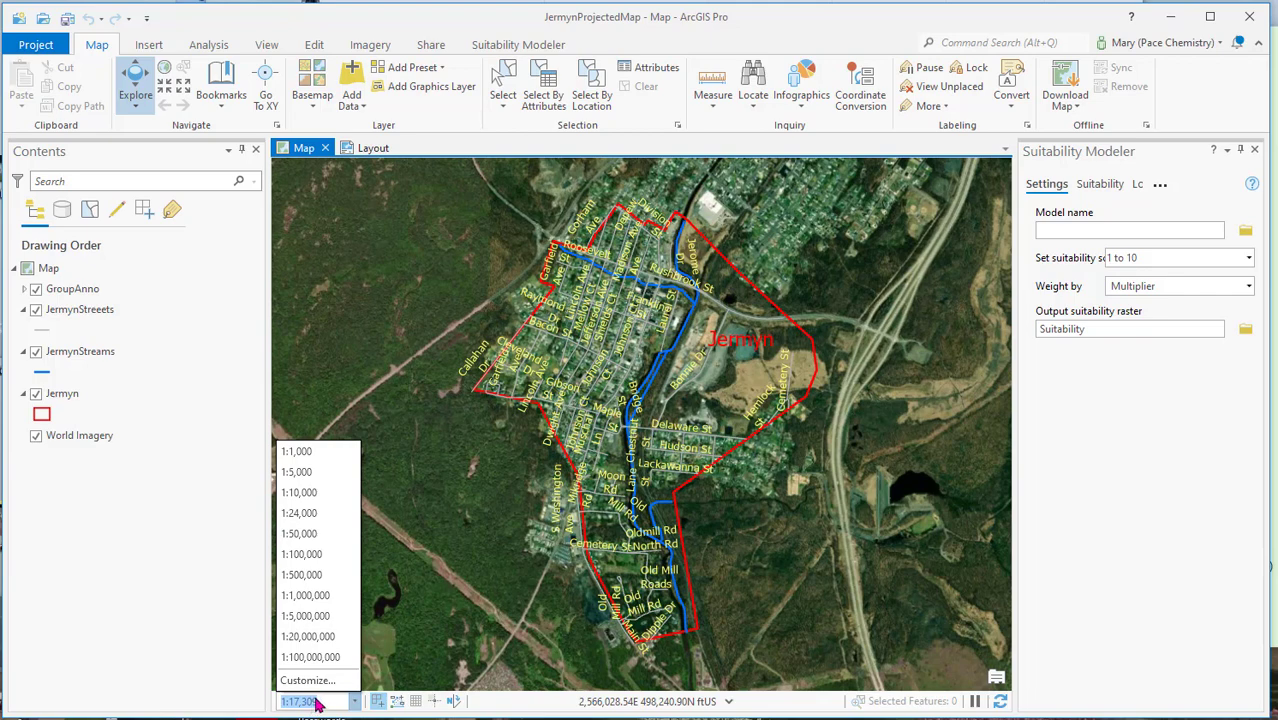
type("15000")
key("Return")
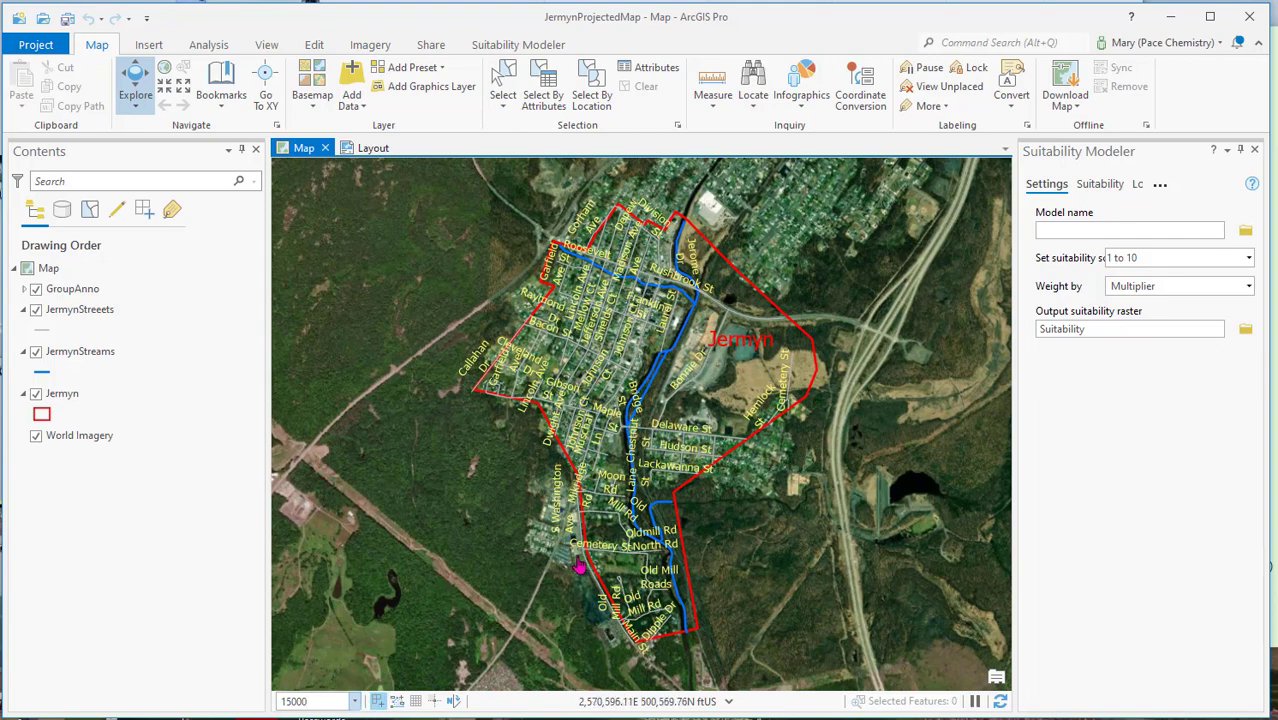
left_click(538, 572)
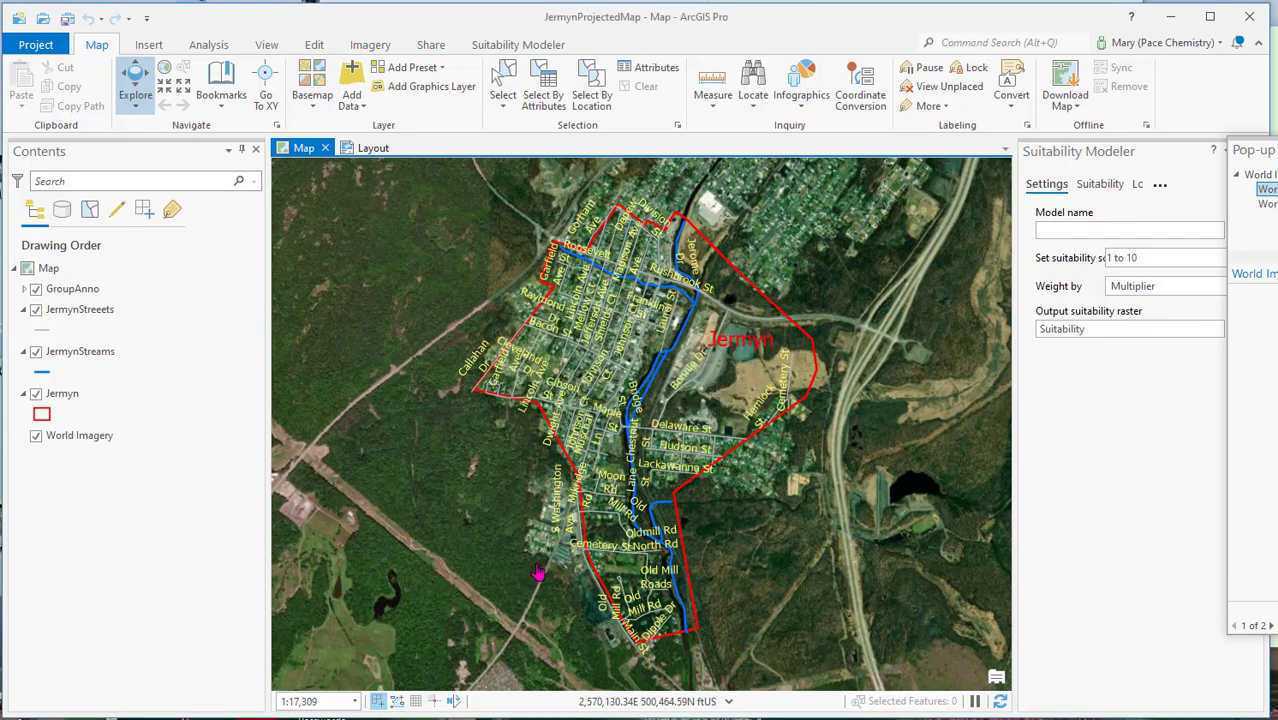
left_click(329, 706)
type("150")
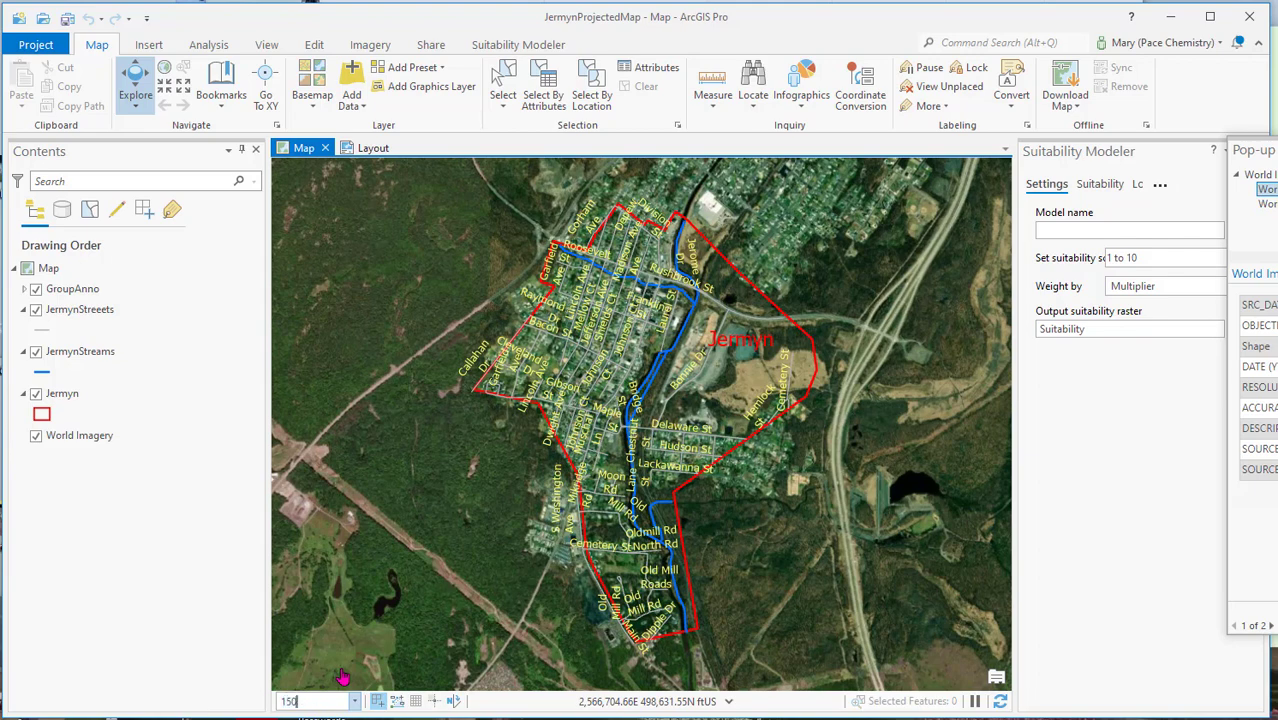
type("5,000")
key("Return")
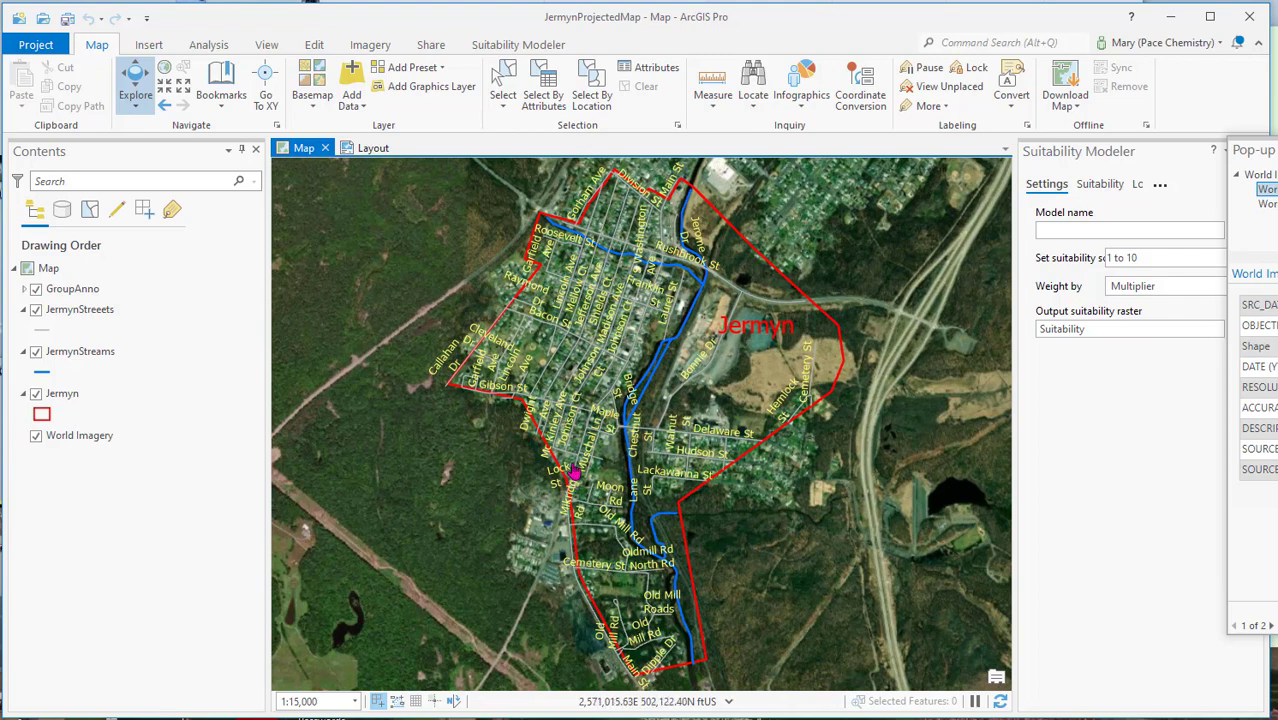
left_click(375, 148)
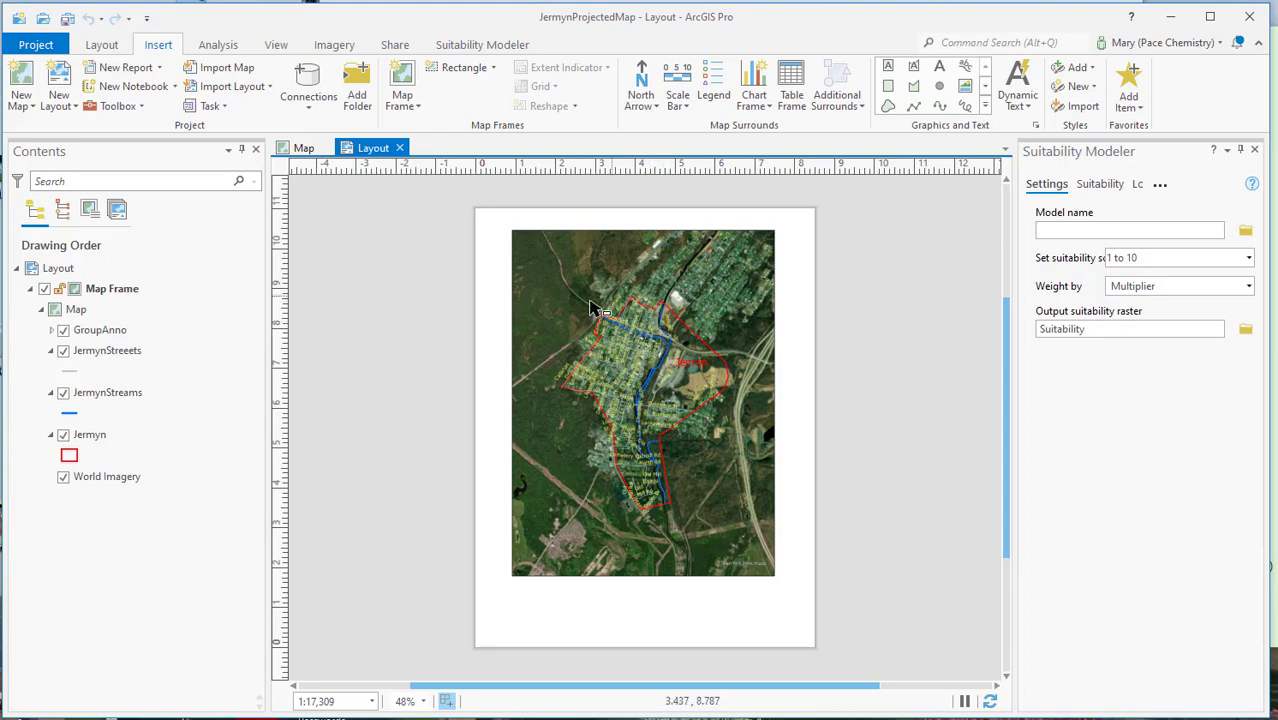
Step: Insert a new map, Map3, showing only the Topographic basemap of North America
left_click(22, 78)
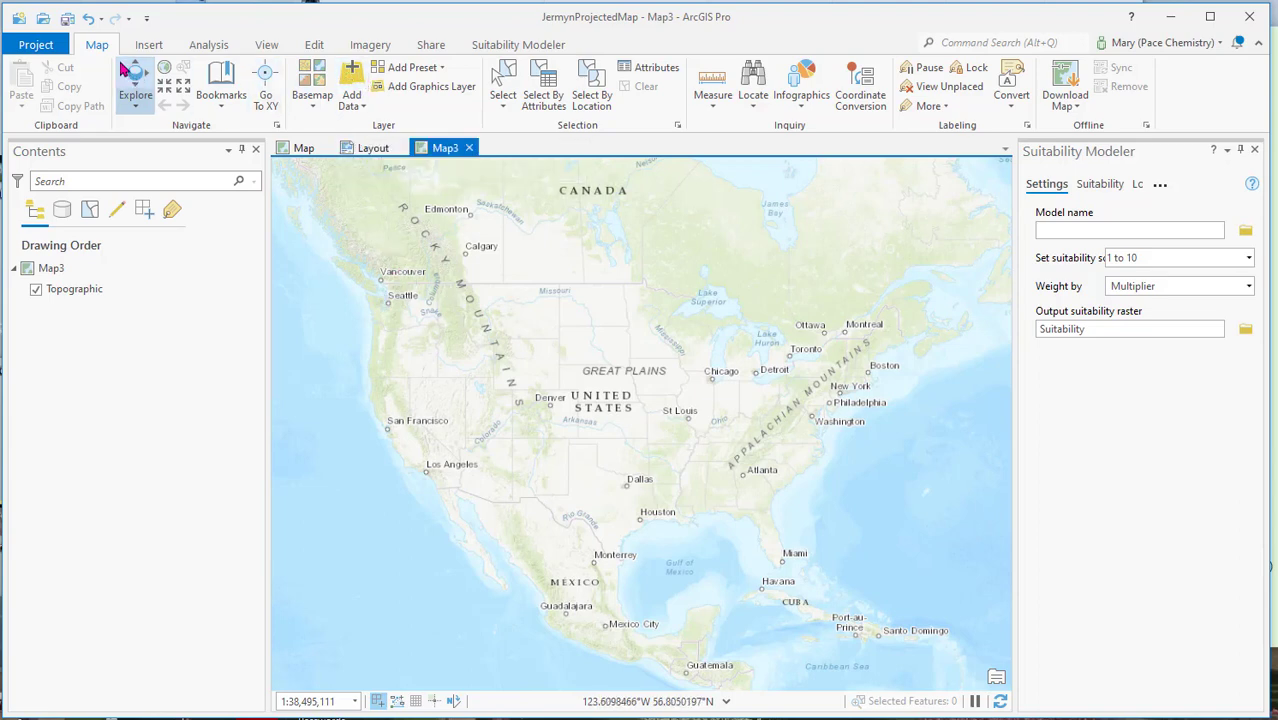
Step: Add JermynG, JermynGAnno, JermynStreamsG and JermynStreeetsG from JermynGeographic.gdb to Map3
left_click(352, 80)
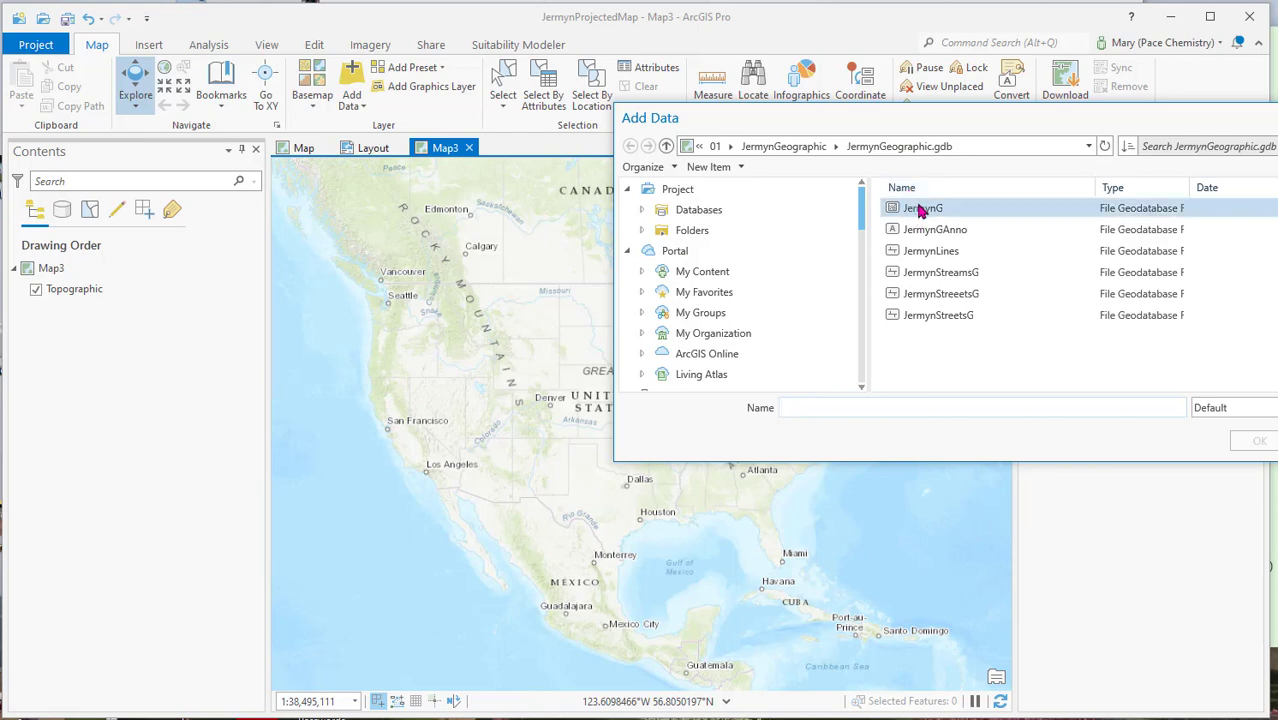
left_click(922, 210)
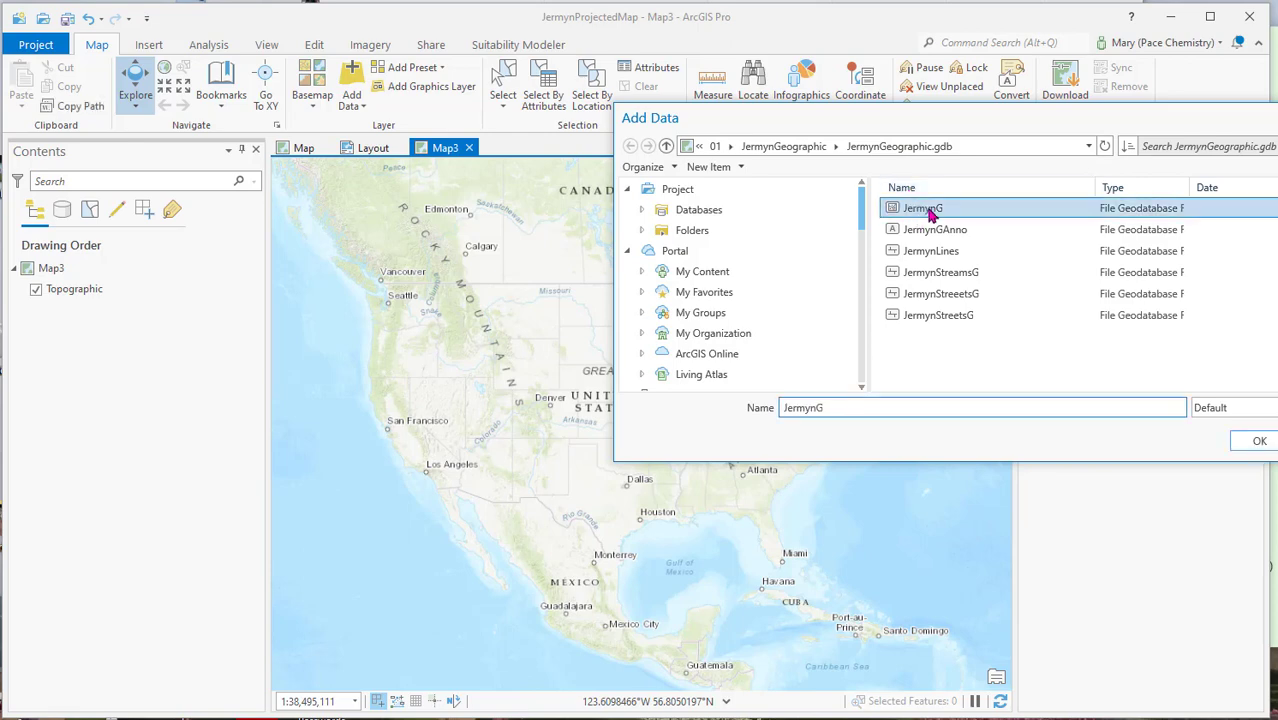
left_click(953, 231, "ctrl")
left_click(963, 278, "ctrl")
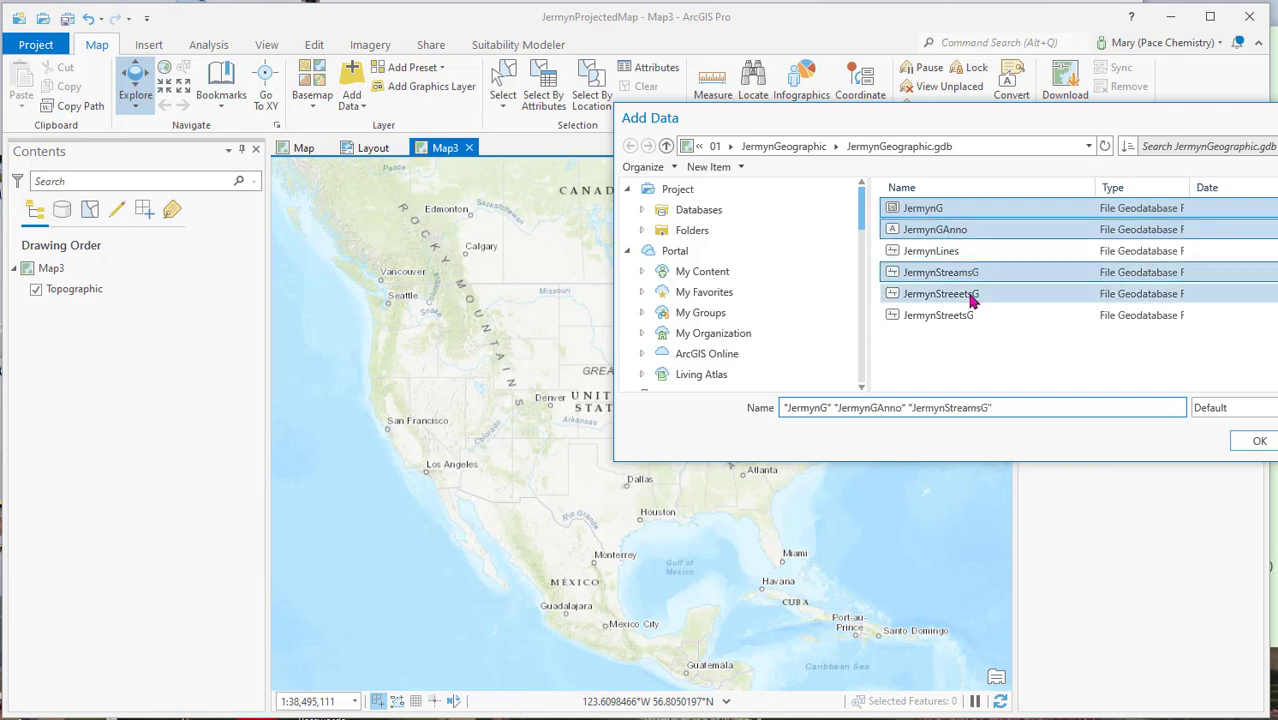
left_click(948, 296, "ctrl")
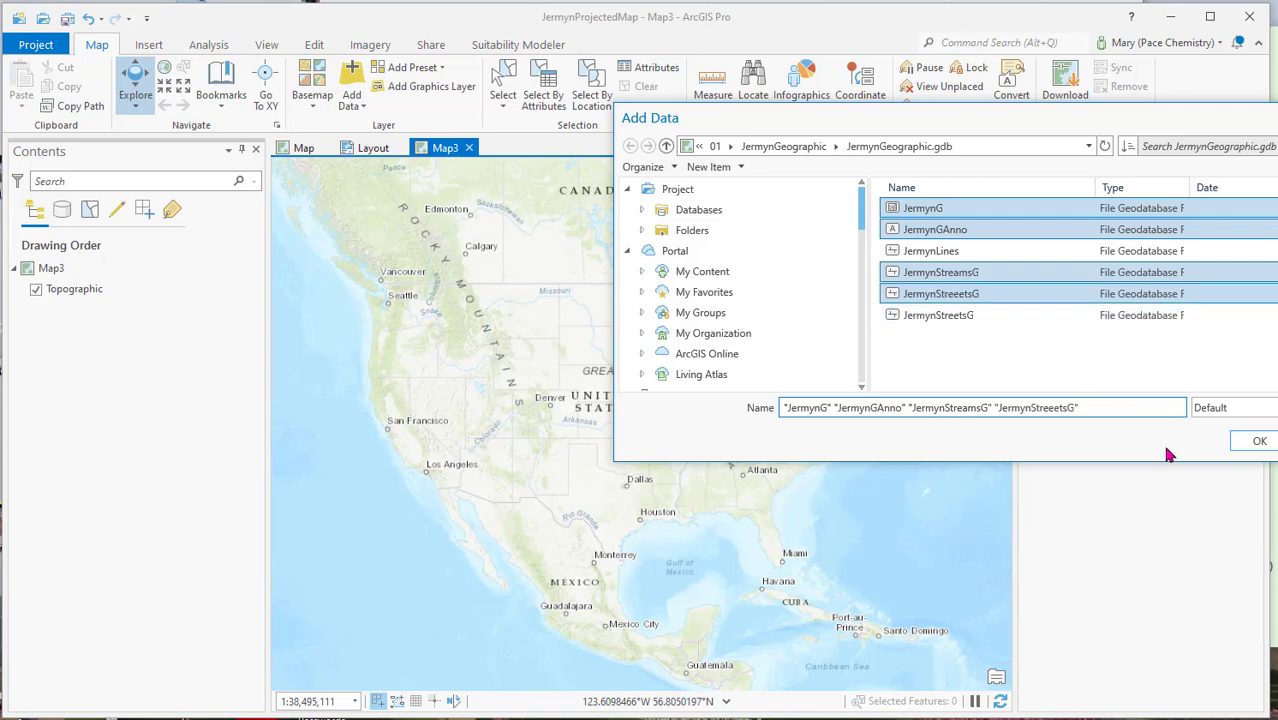
left_click(1260, 442)
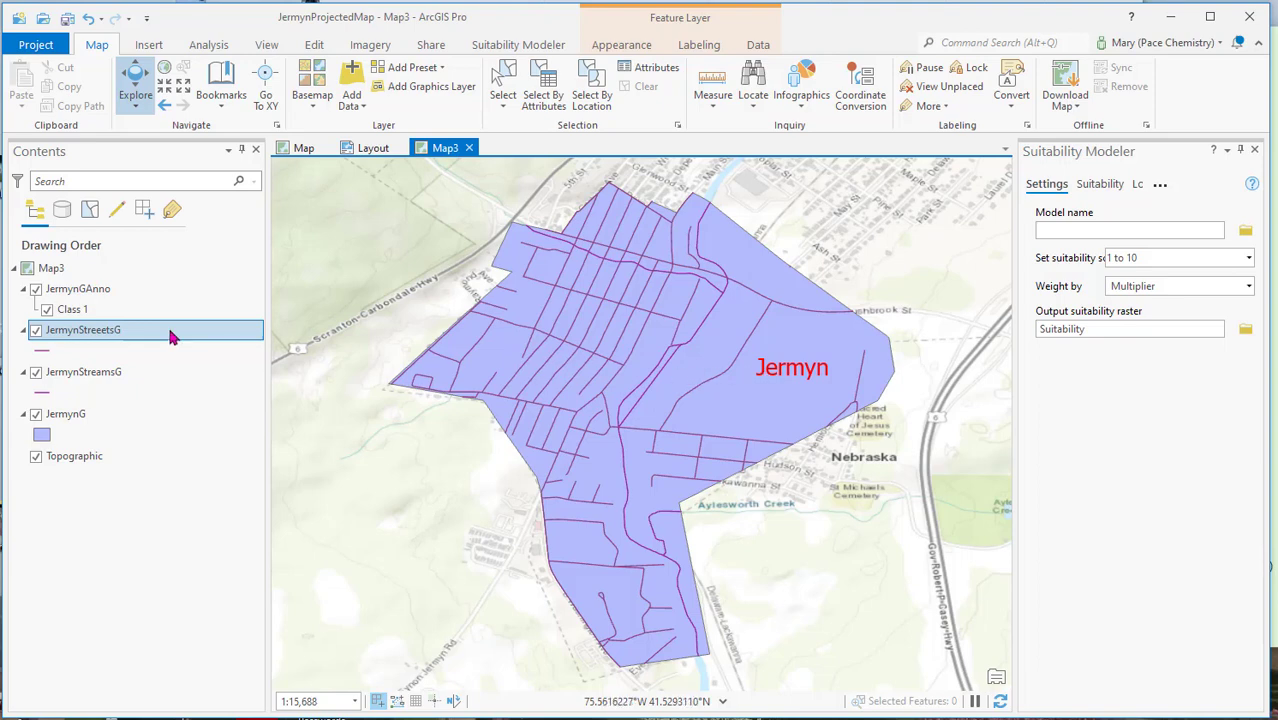
Step: Rename Map3 to 'Jermyn Geographic' in its map properties
right_click(68, 272)
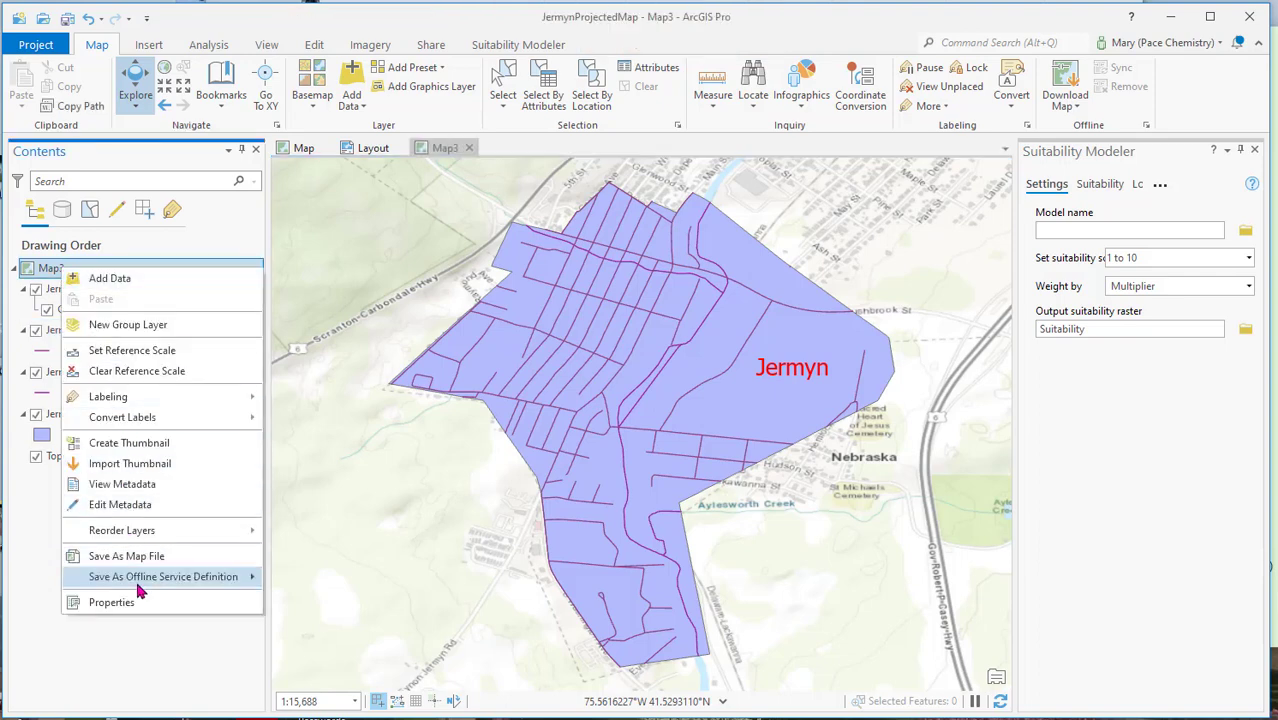
left_click(140, 602)
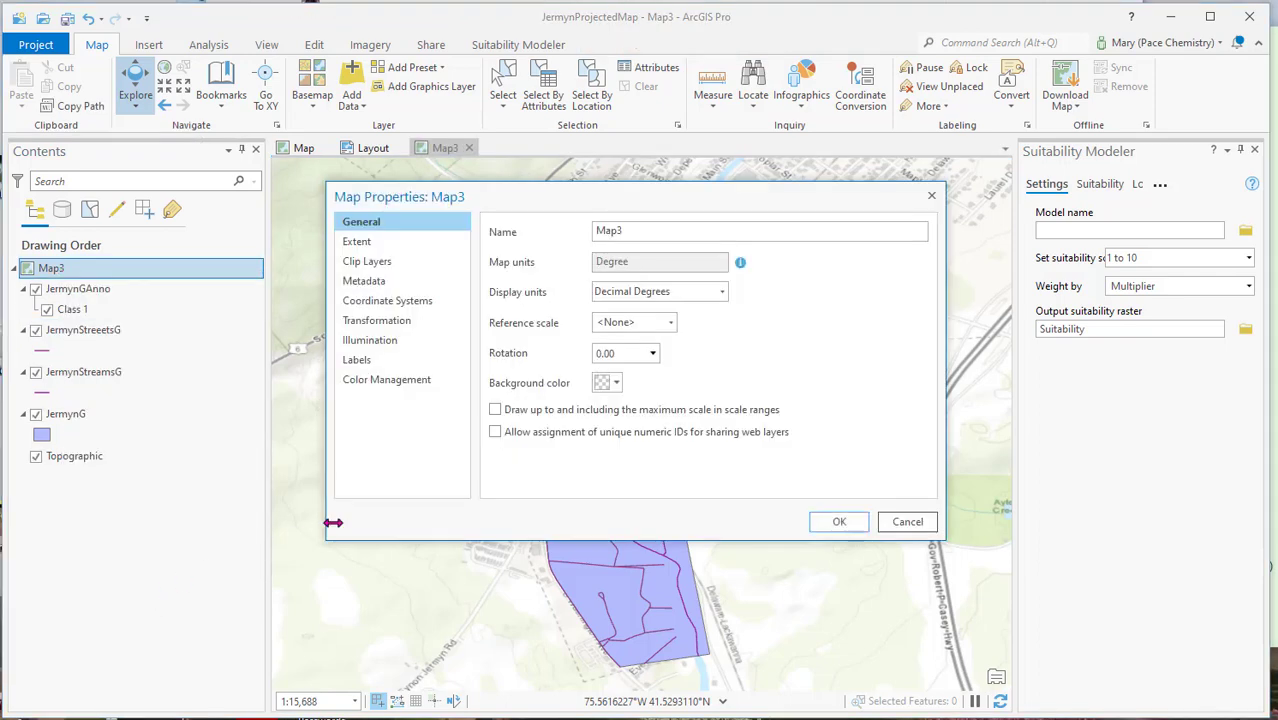
left_click_drag(633, 229, 585, 229)
type("Jermyn Geographic")
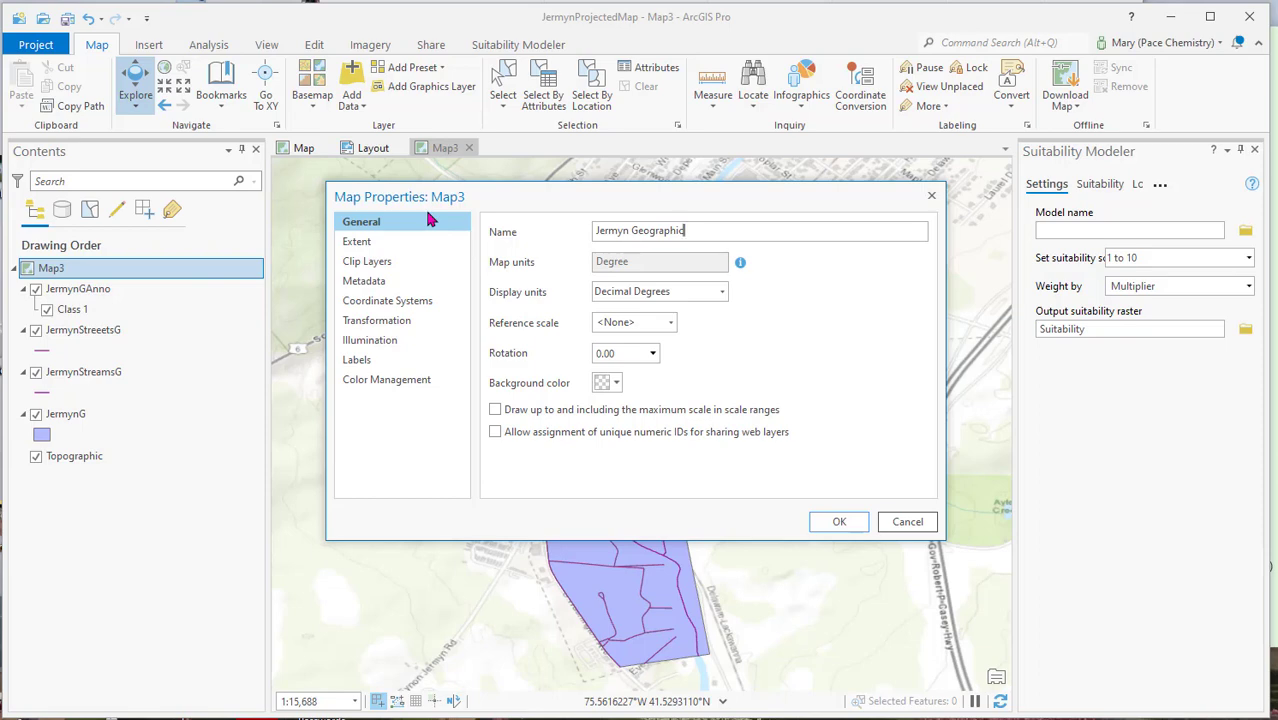
left_click(842, 522)
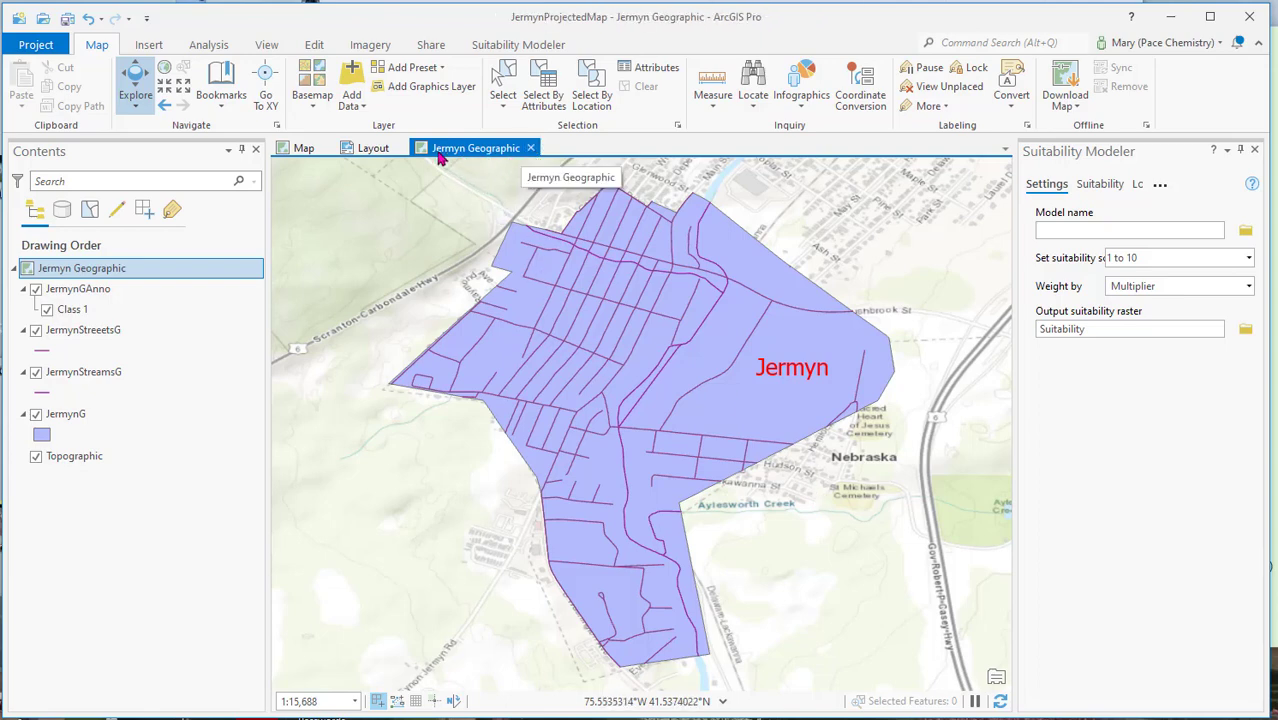
Step: Rename the original imagery map 'Map' to 'Jermyn Projected' in its properties
left_click(304, 150)
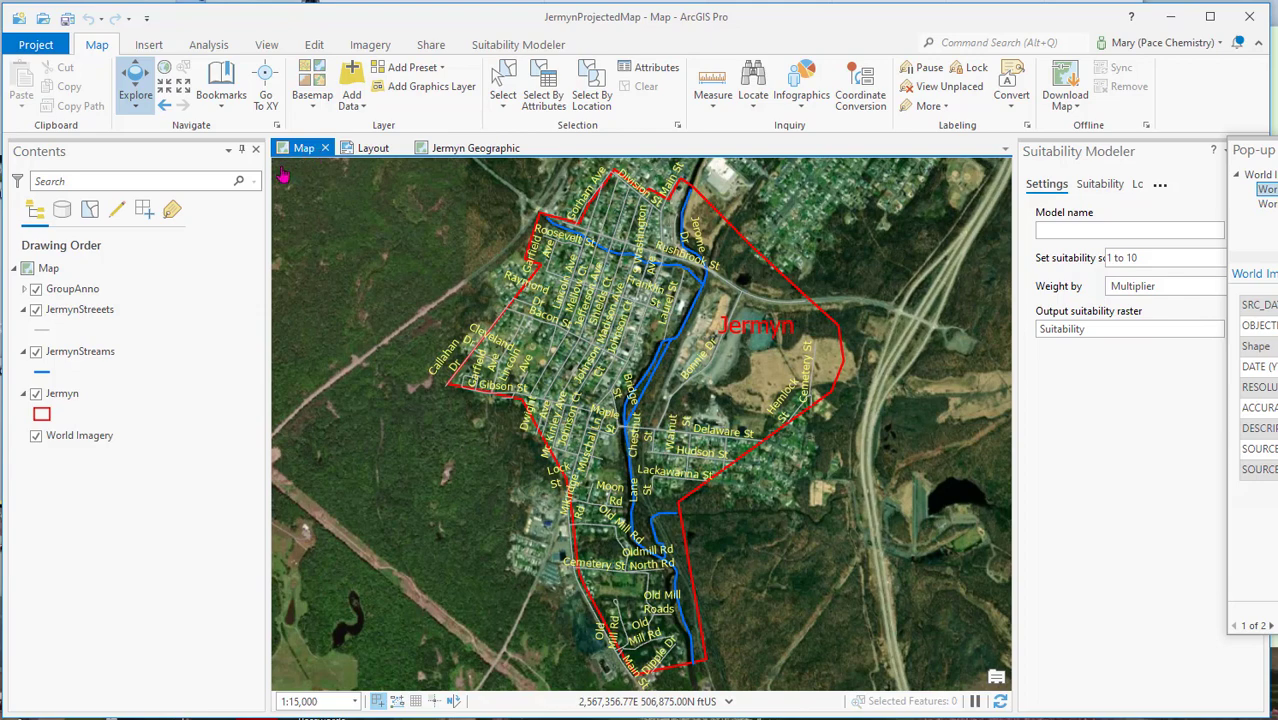
left_click(91, 288)
left_click(47, 272)
right_click(47, 272)
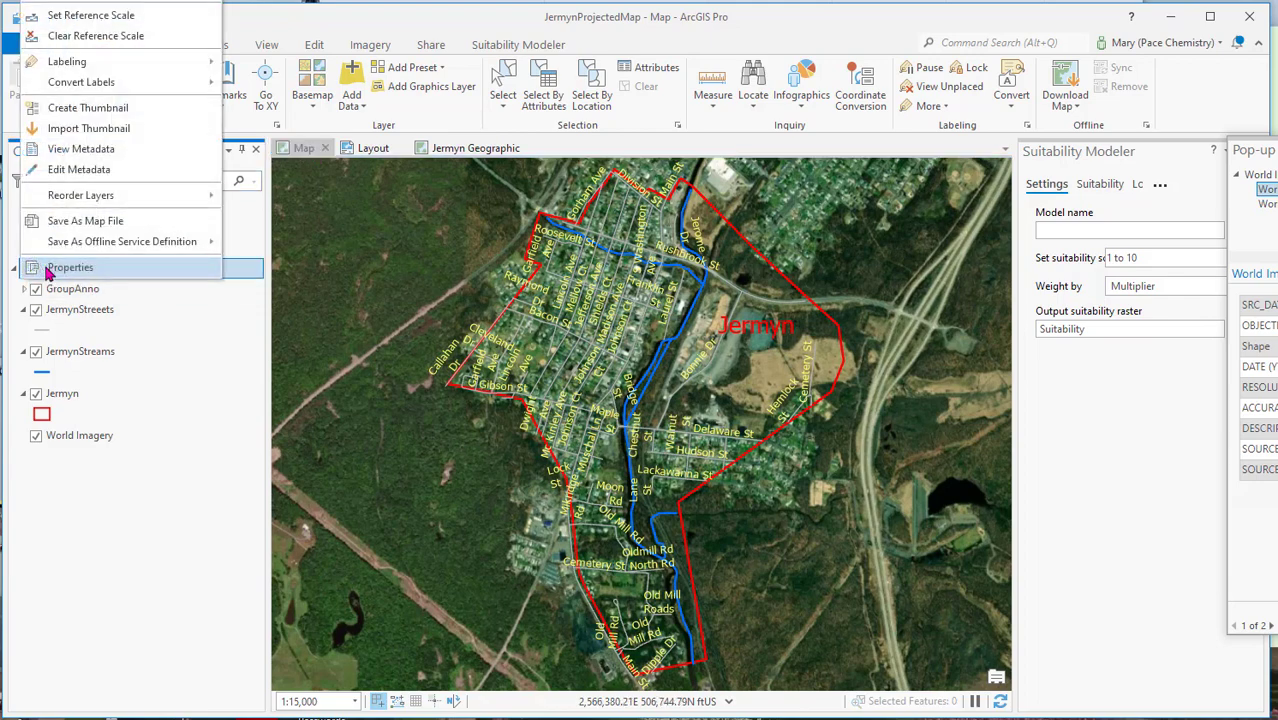
left_click(50, 268)
left_click(632, 230)
left_click_drag(632, 230, 526, 235)
type("Jermy")
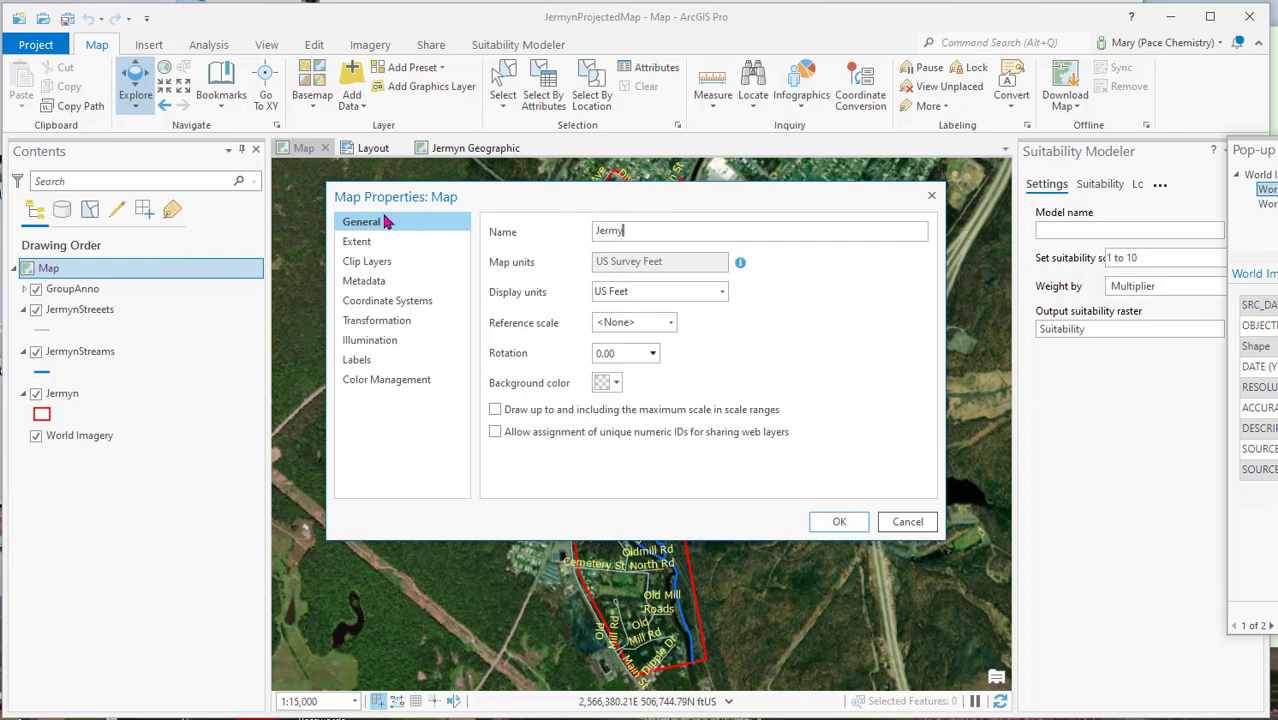
type("n Projected")
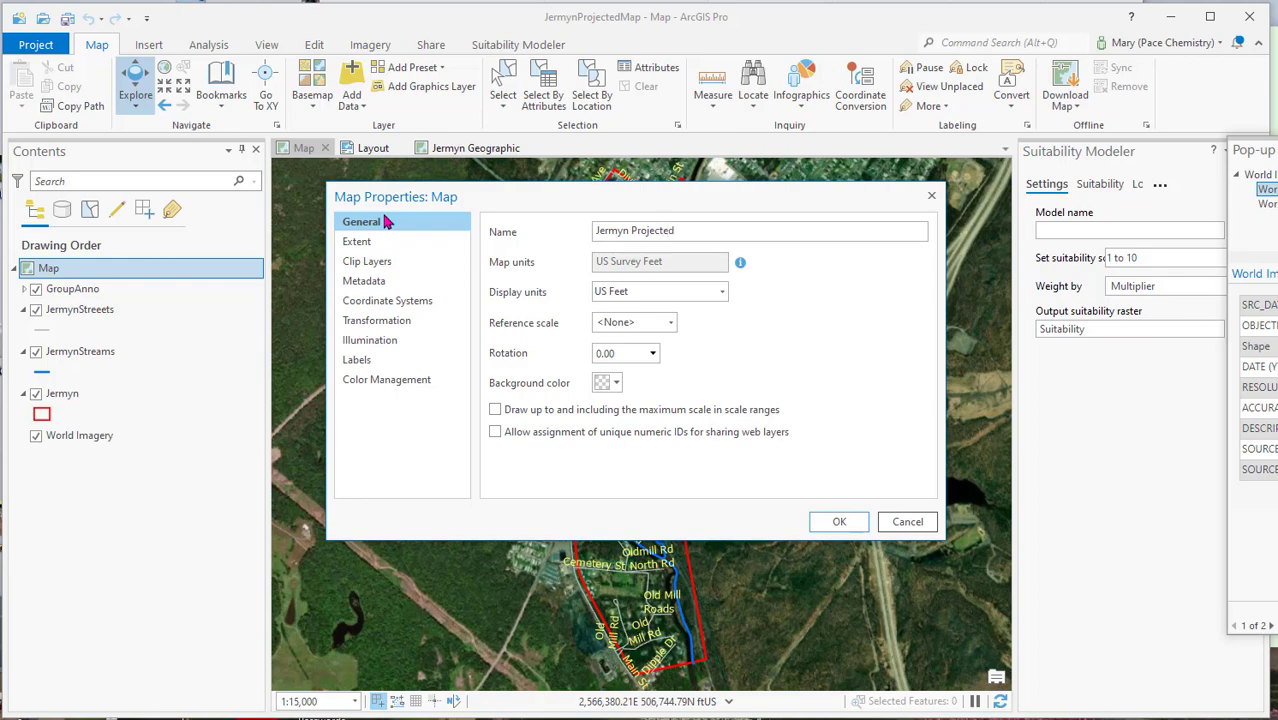
left_click(840, 521)
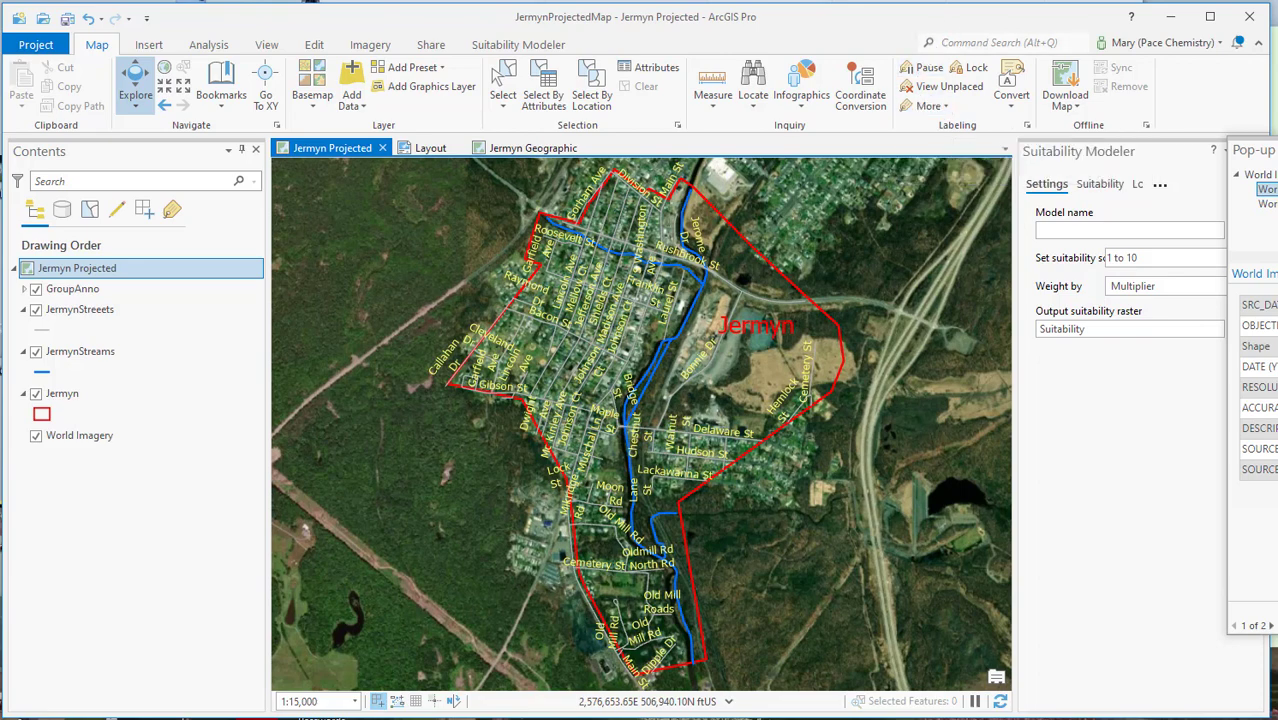
Step: Insert a new ANSI Landscape Letter 8.5 x 11 inch layout, Layout1
left_click(148, 44)
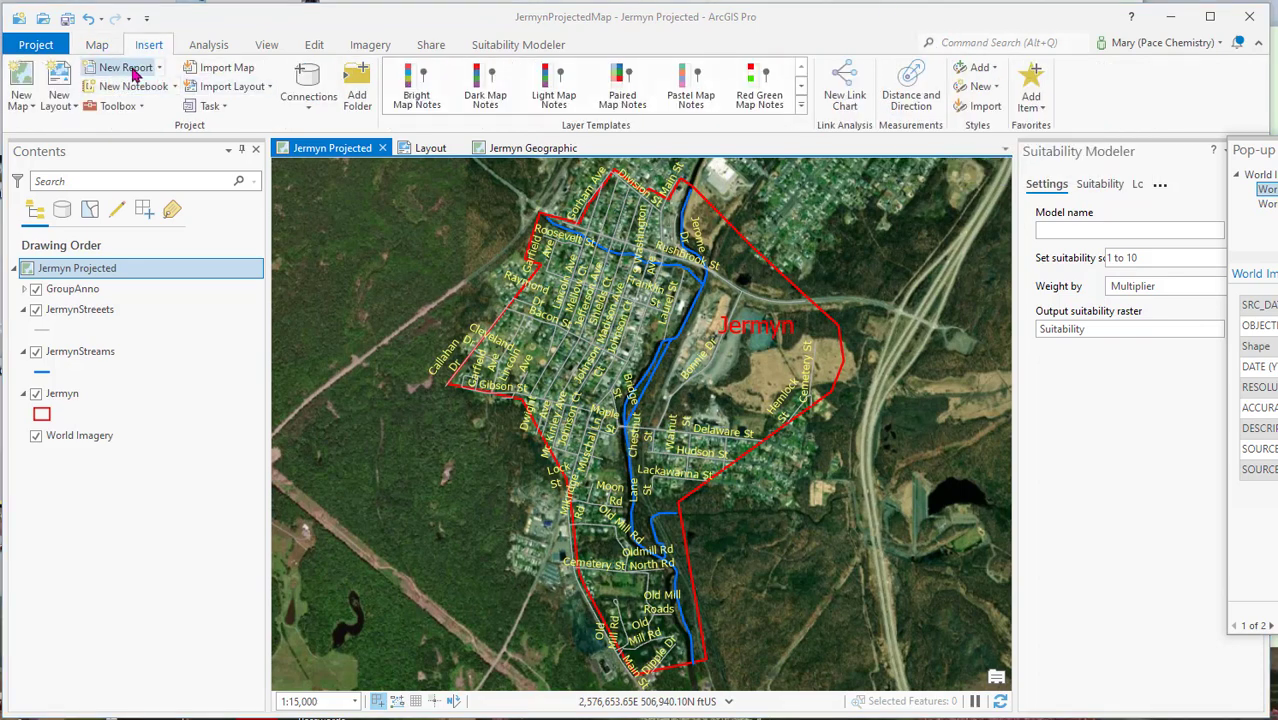
left_click(58, 92)
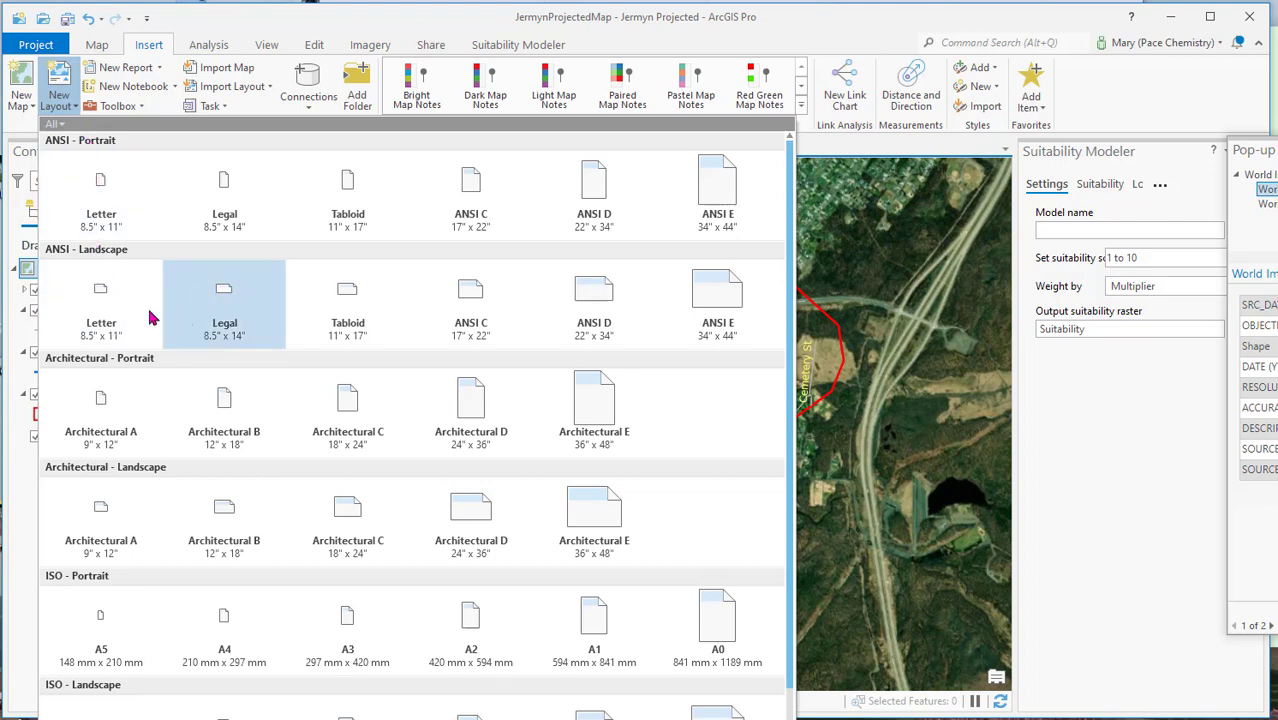
left_click(101, 295)
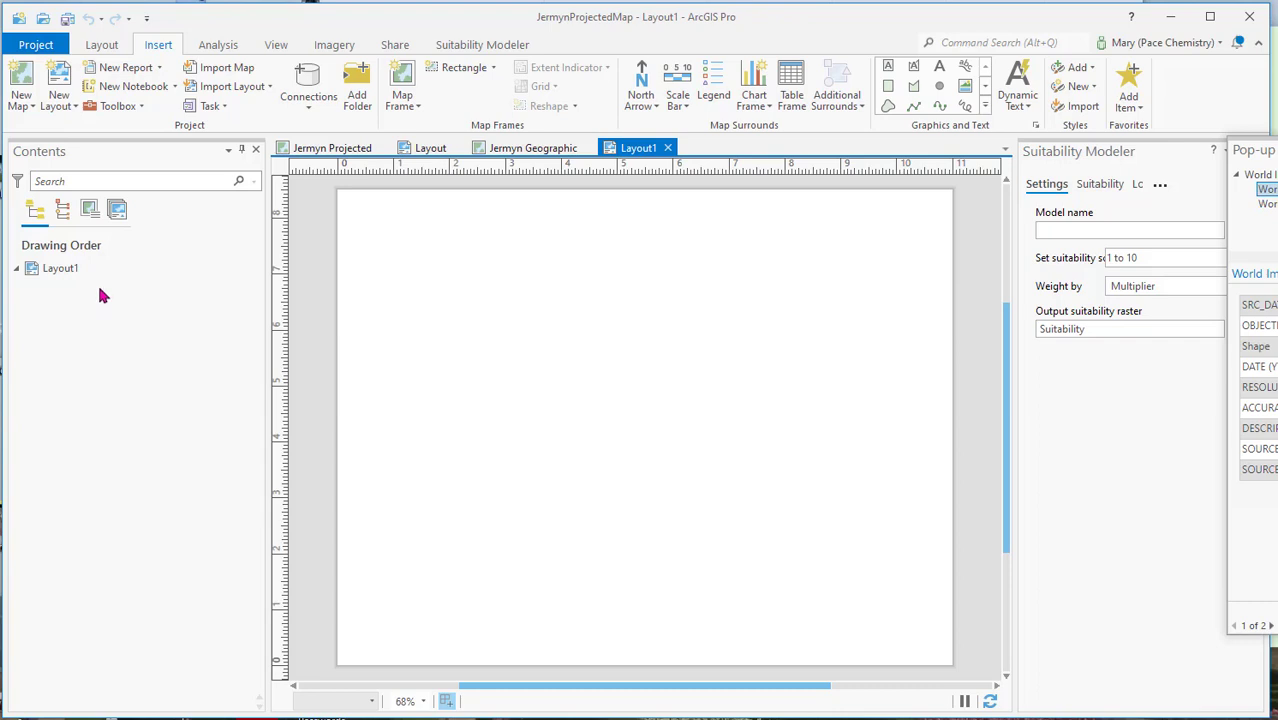
Step: Rename Layout1 to 'Comparison' on the General page of its properties
right_click(80, 271)
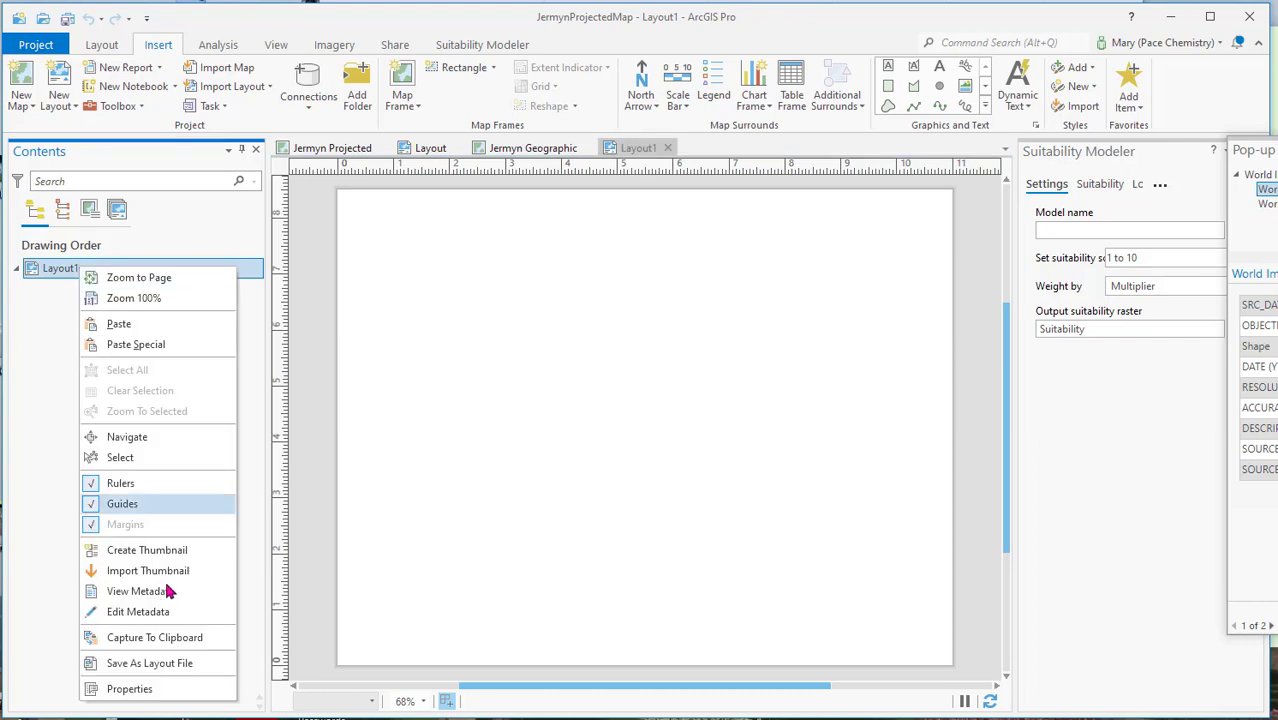
left_click(147, 692)
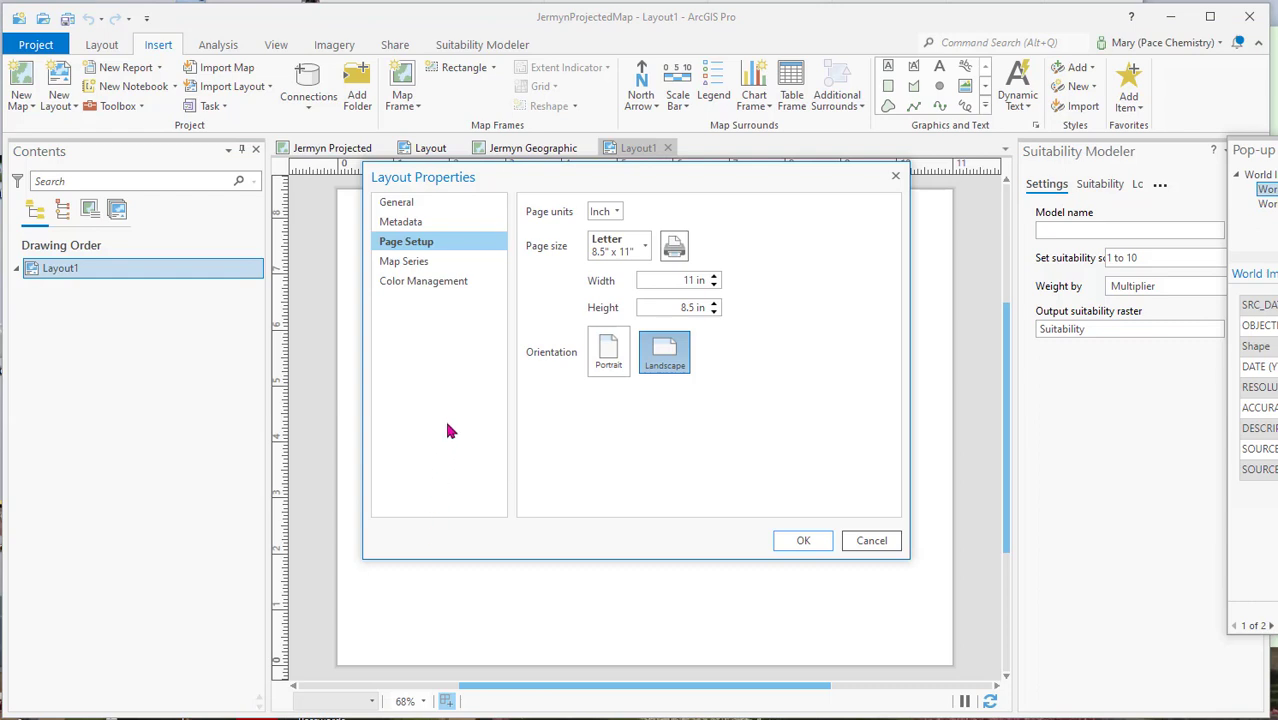
left_click(408, 204)
double_click(634, 211)
type("Comparison")
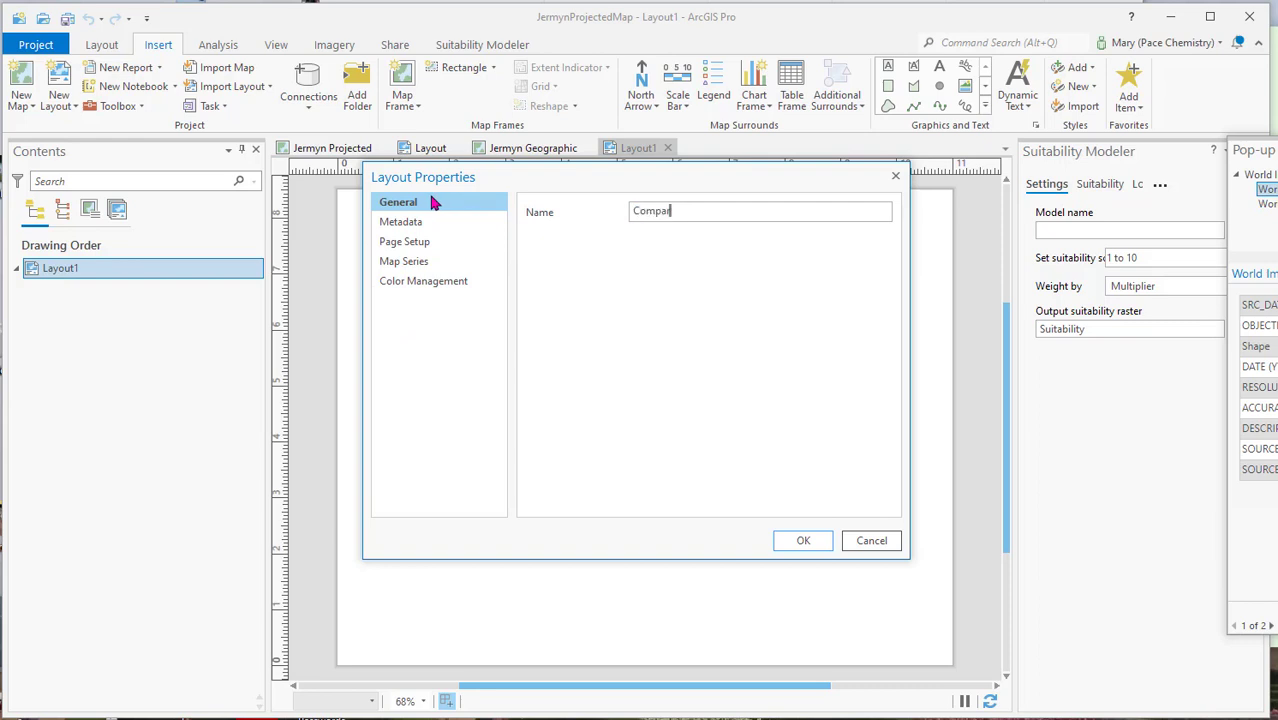
left_click(808, 546)
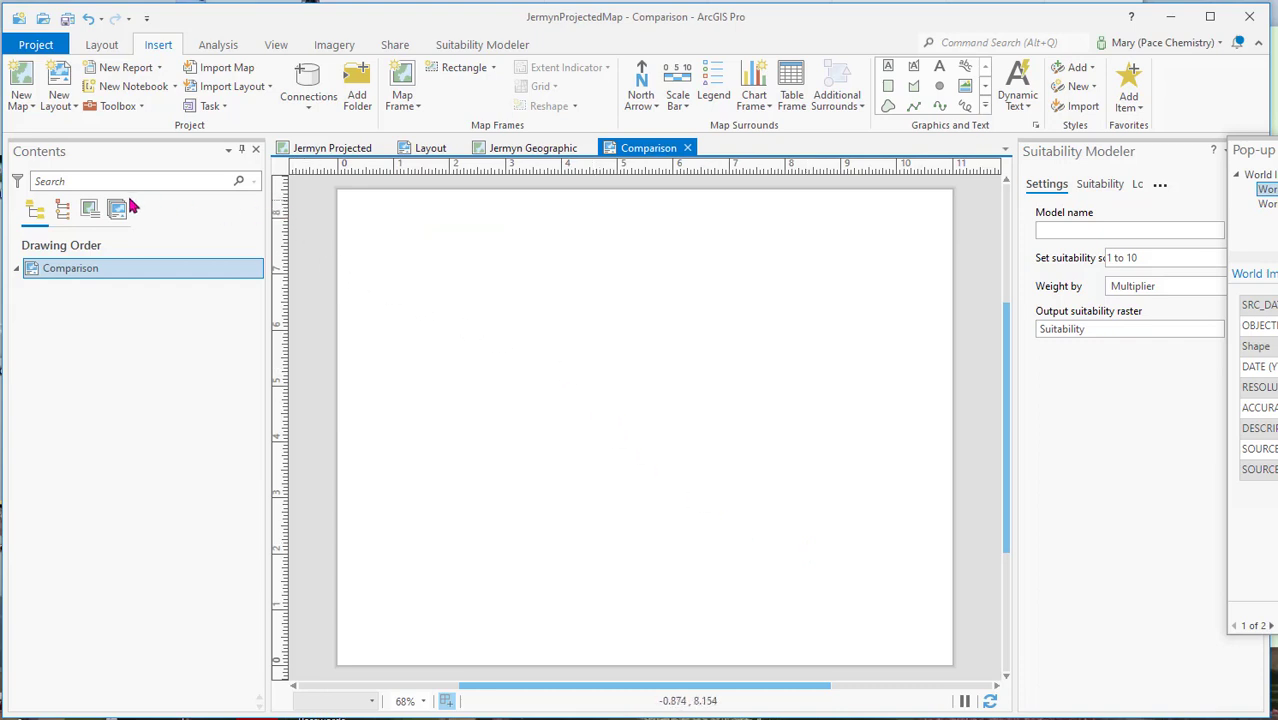
Step: Draw a Jermyn Projected map frame on the left side of the Comparison page
left_click(403, 72)
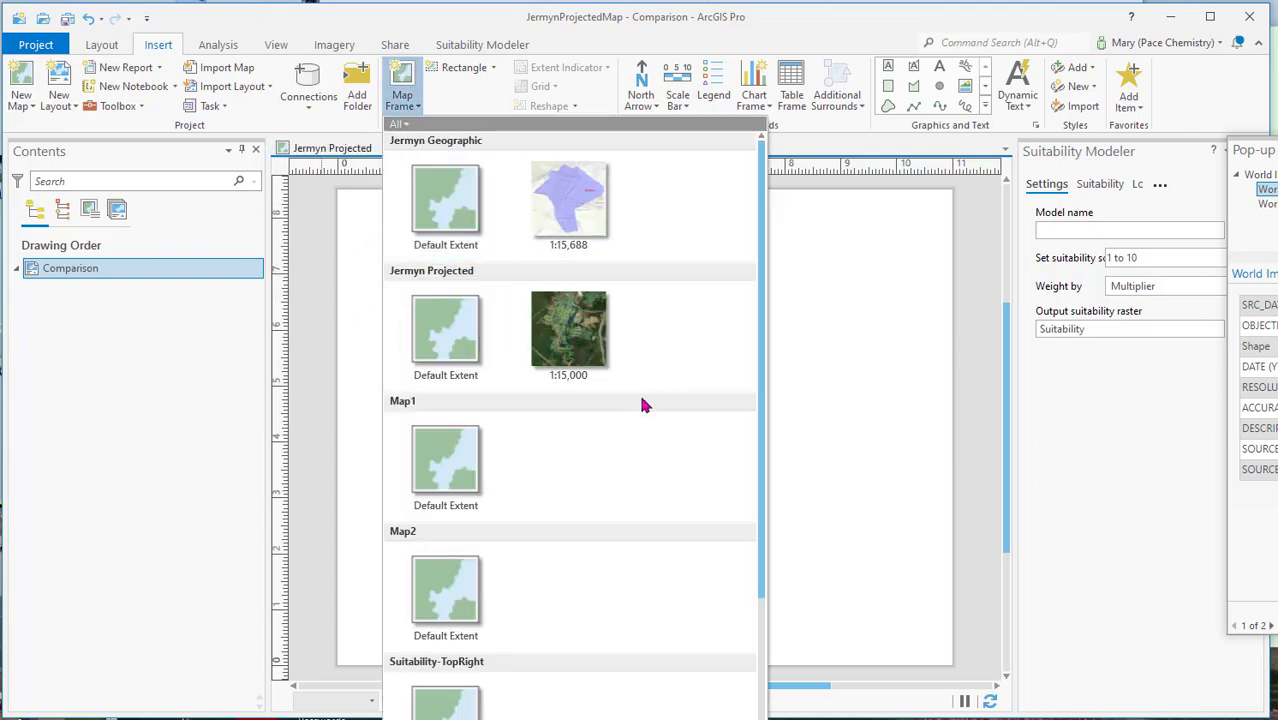
scroll(694, 426, "down", 2)
scroll(694, 426, "down", 2)
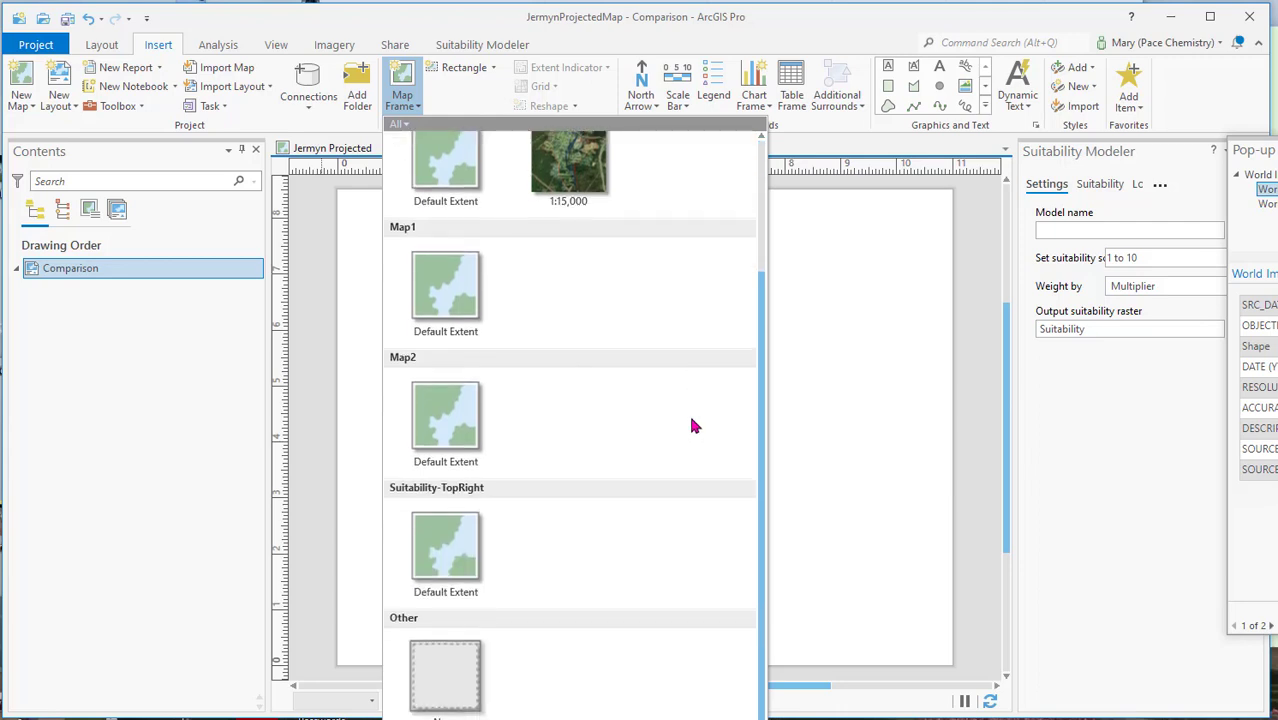
scroll(694, 426, "up", 4)
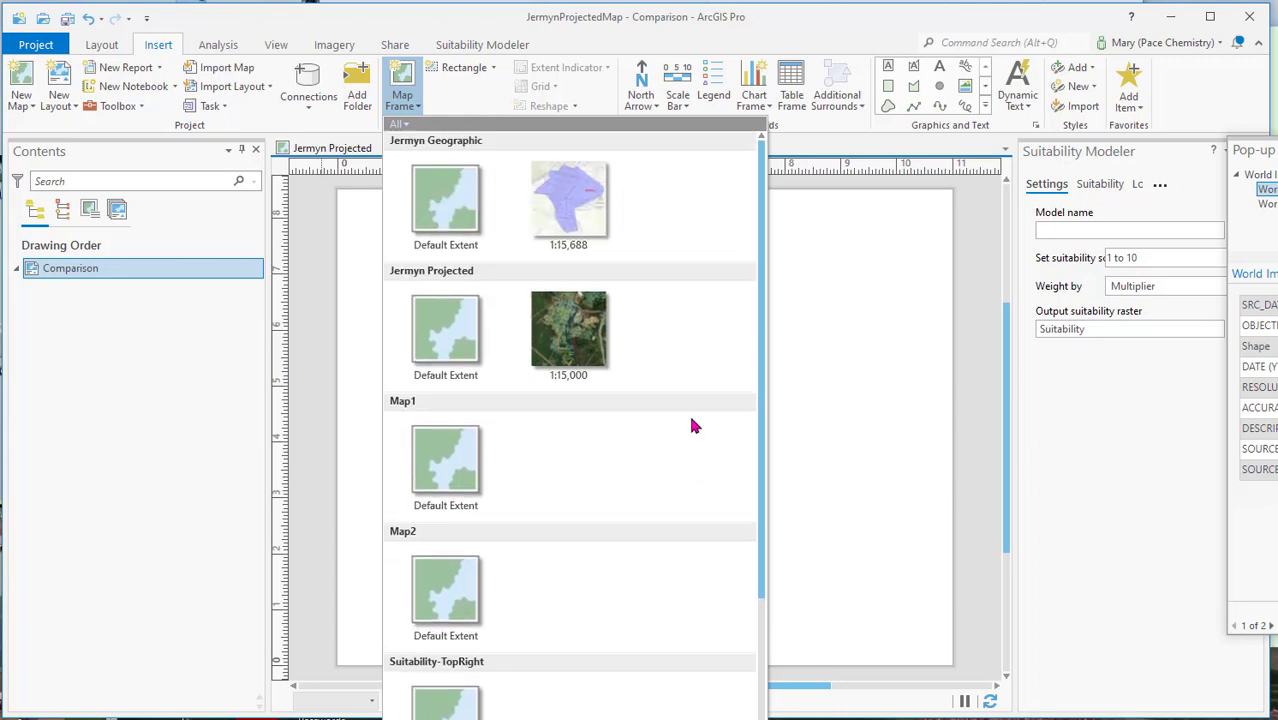
left_click(567, 333)
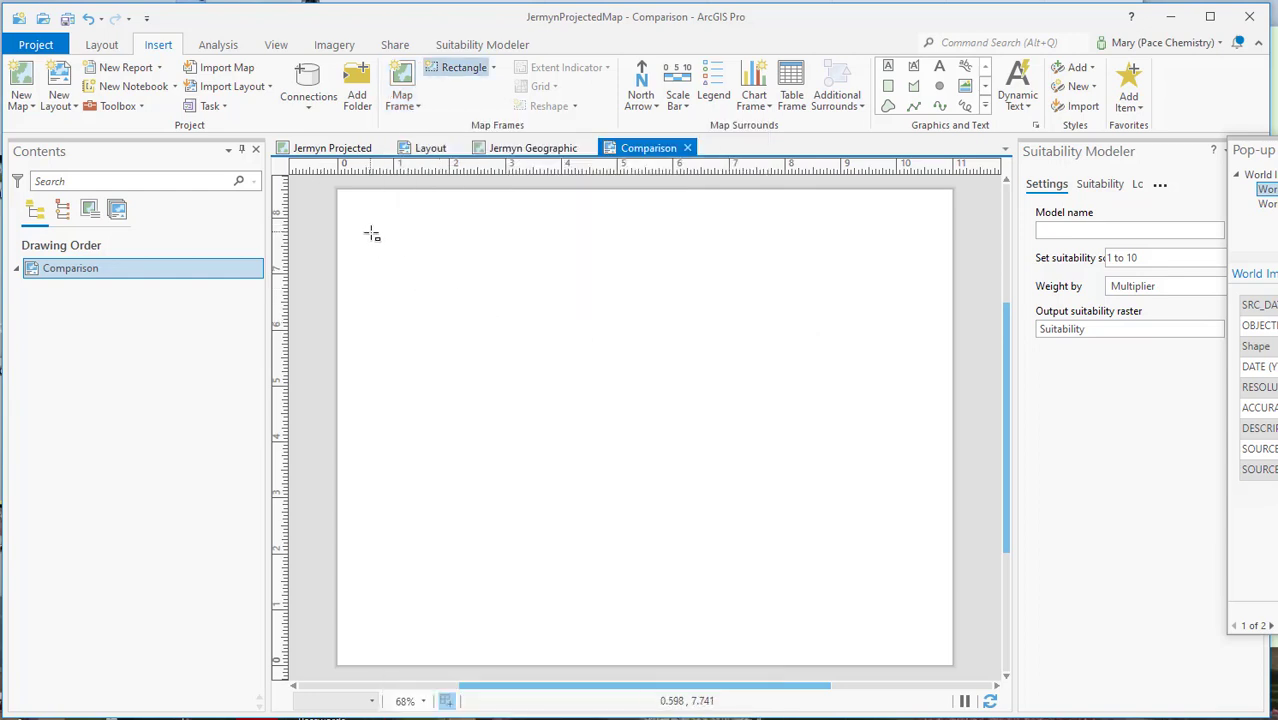
mouse_move(370, 233)
left_mouse_down()
mouse_move(442, 241)
mouse_move(526, 275)
mouse_move(636, 508)
mouse_move(631, 593)
mouse_move(630, 577)
left_mouse_up()
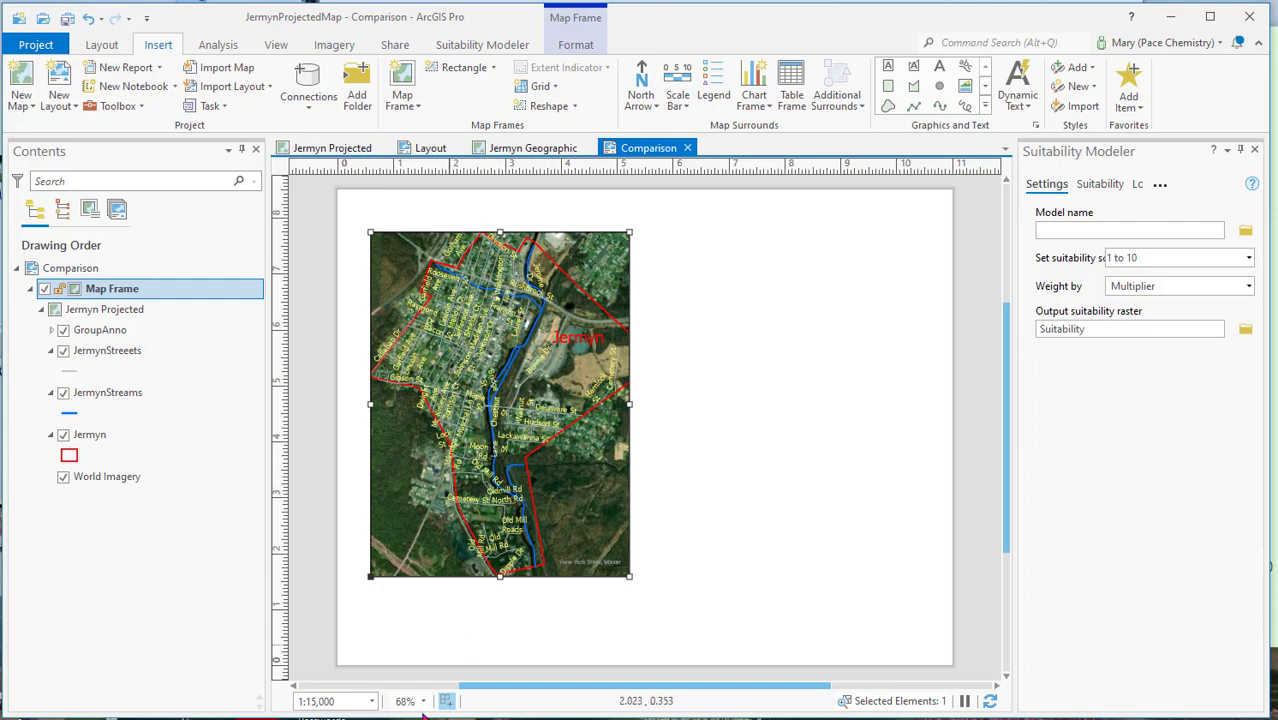
Step: Set the projected map frame's scale to 1:17,000
left_click_drag(337, 699, 265, 700)
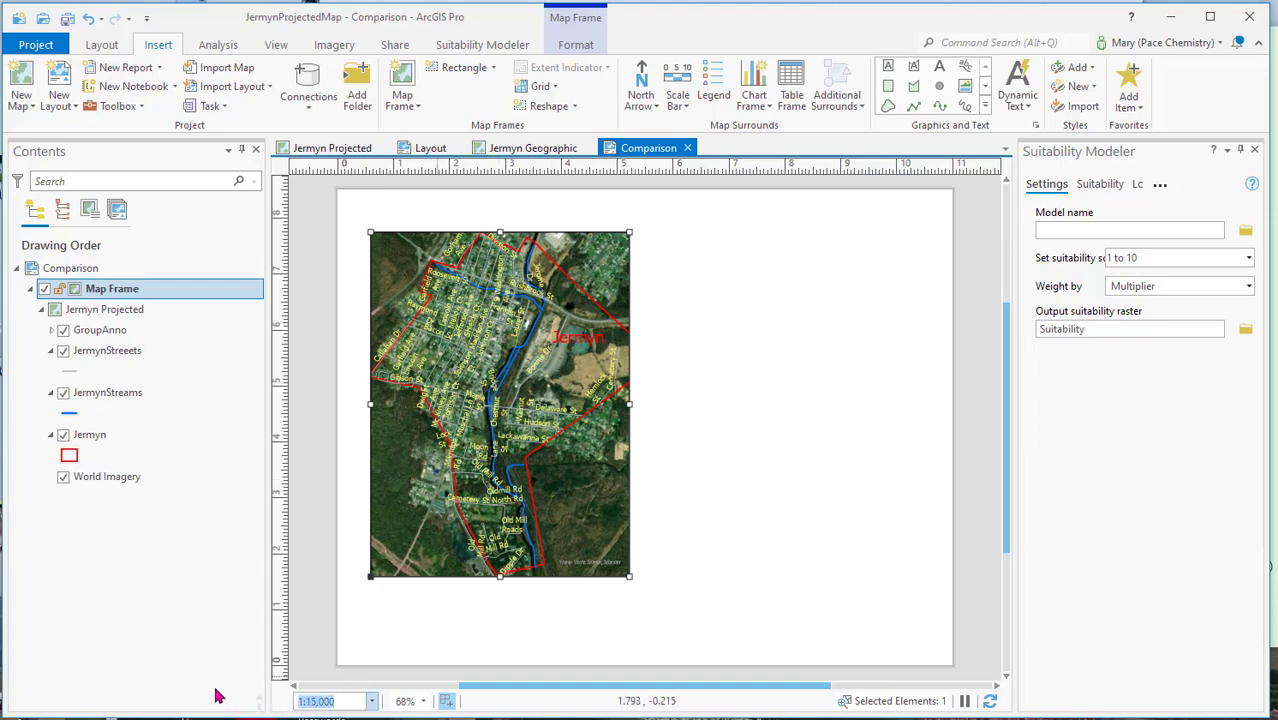
type("1")
key("Return")
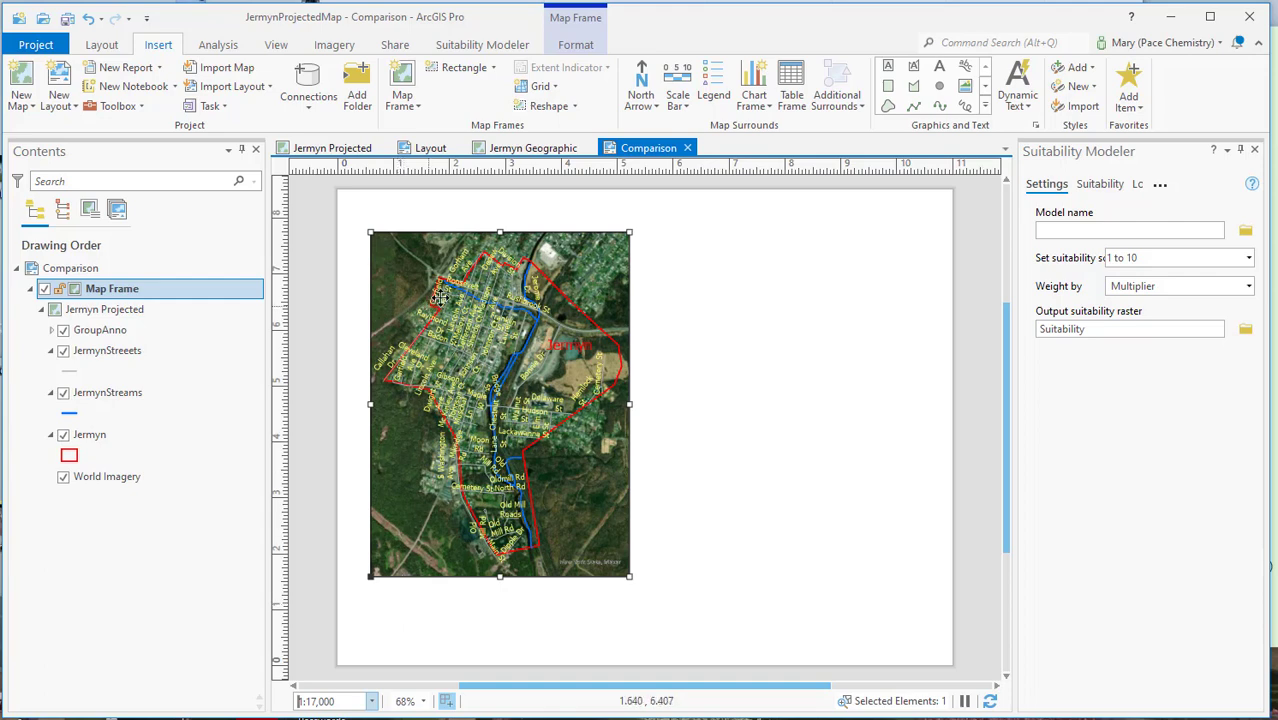
Step: Look over the Jermyn Geographic map, then go back to the Comparison layout
left_click(520, 148)
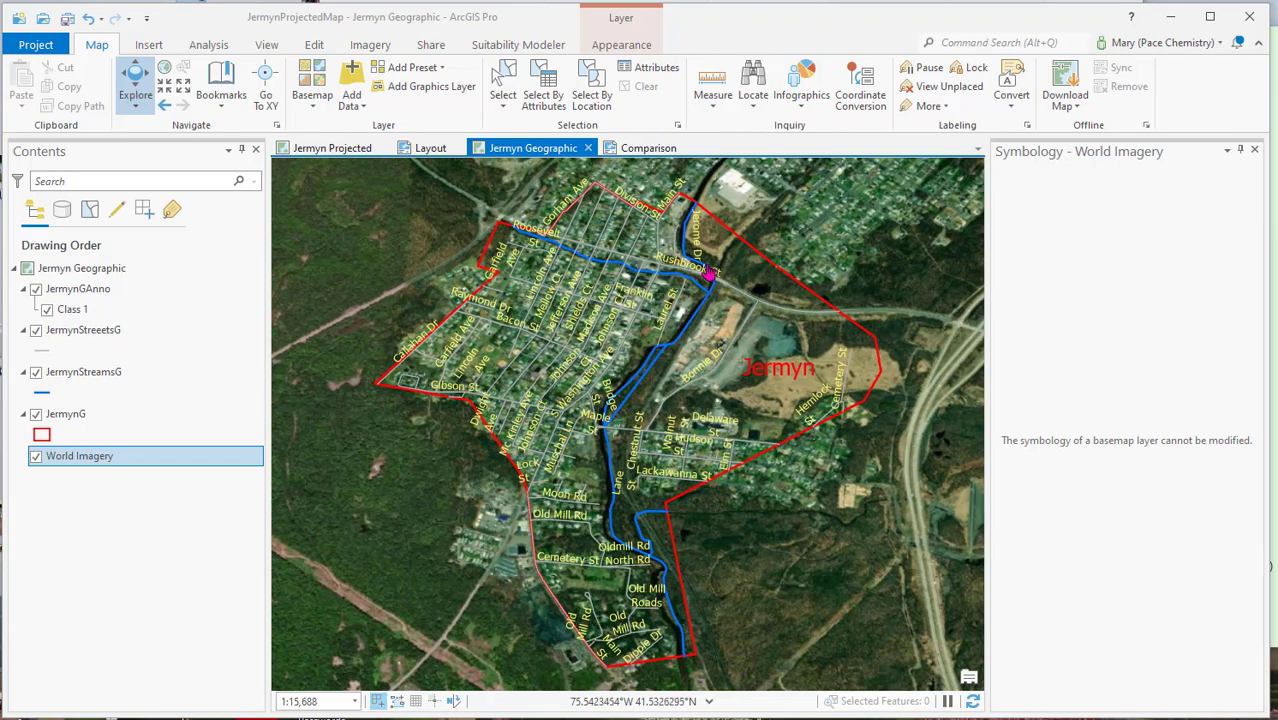
left_click(648, 148)
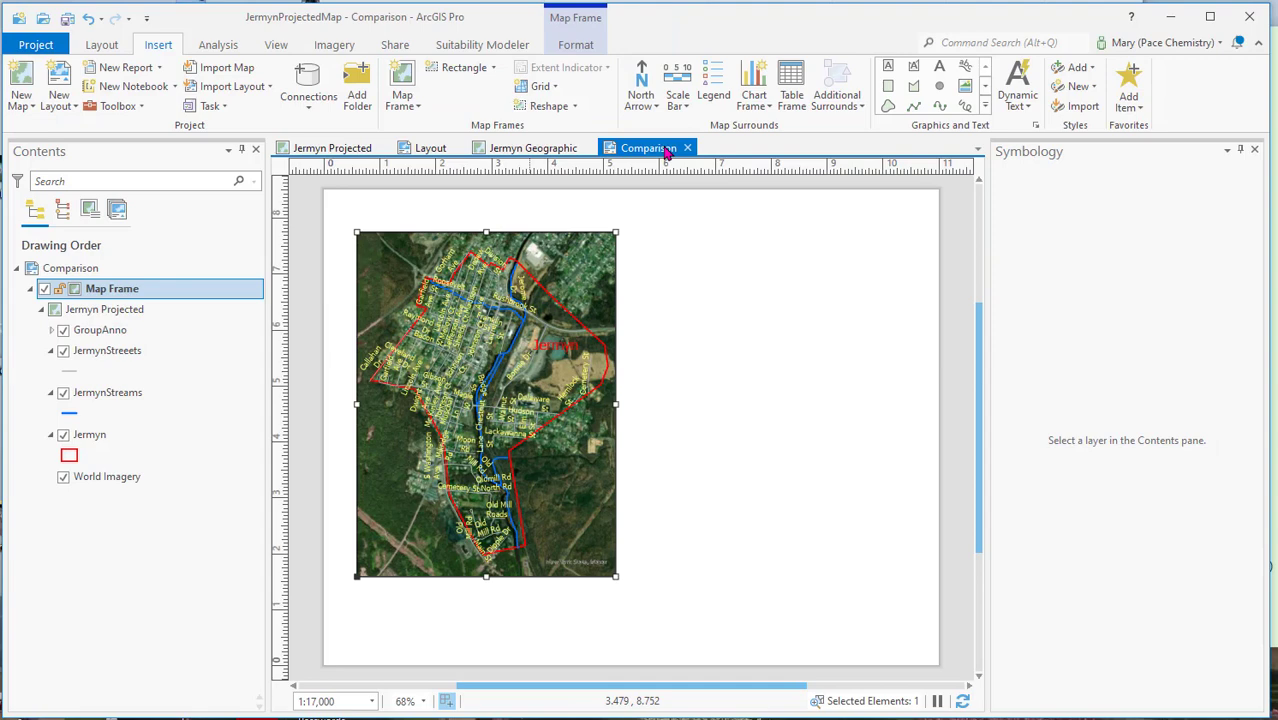
Step: Insert a Jermyn Geographic (1:15,688) map frame drawn across the page's right half
left_click(402, 102)
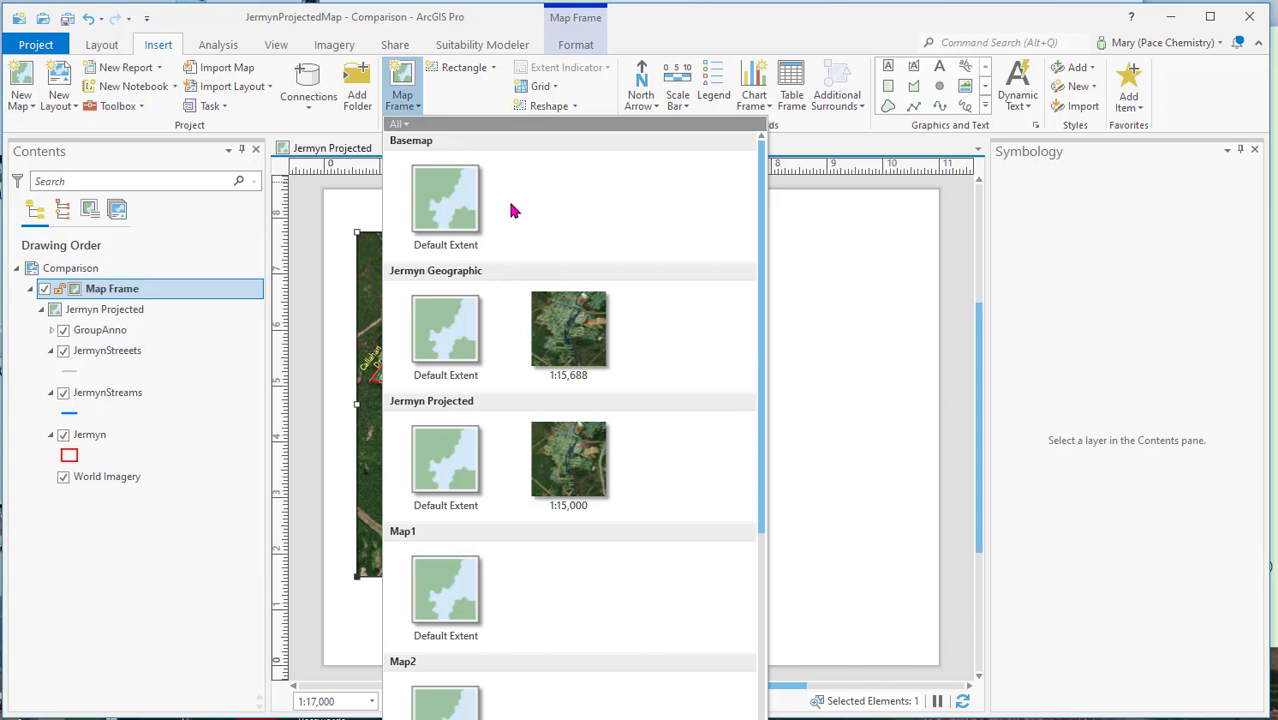
left_click(572, 330)
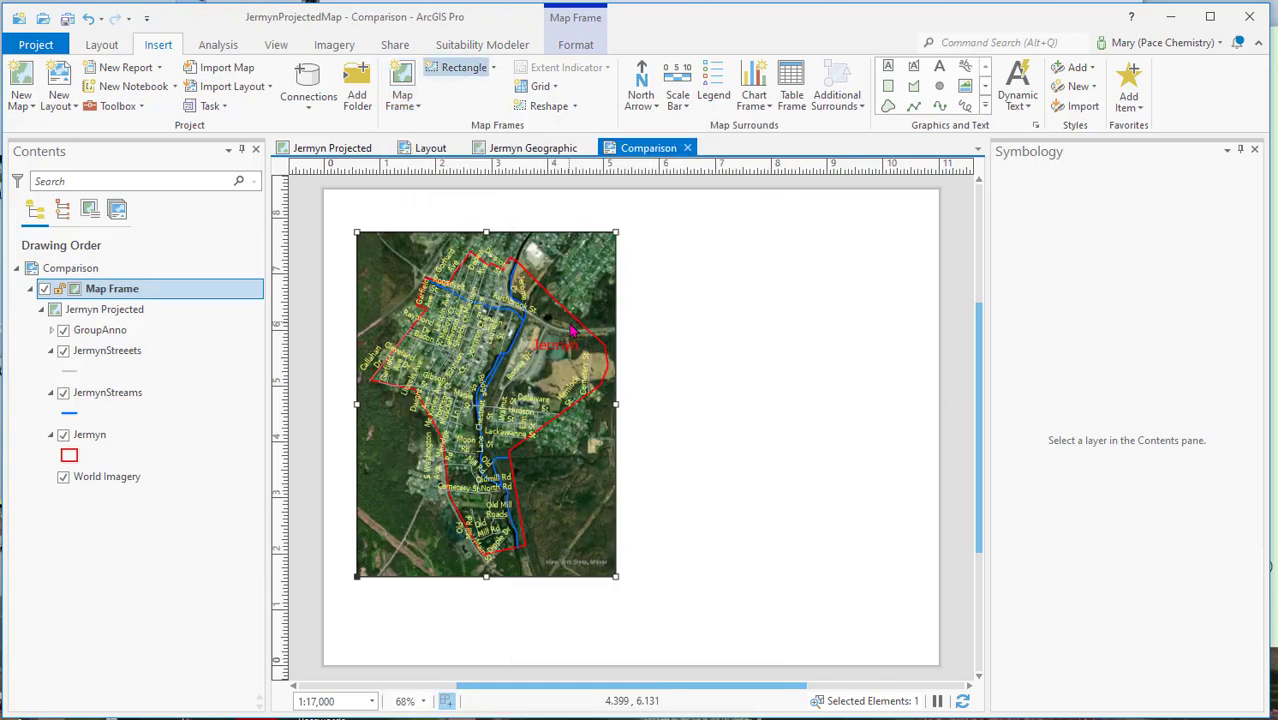
mouse_move(648, 233)
left_mouse_down()
mouse_move(782, 277)
mouse_move(899, 446)
mouse_move(919, 577)
left_mouse_up()
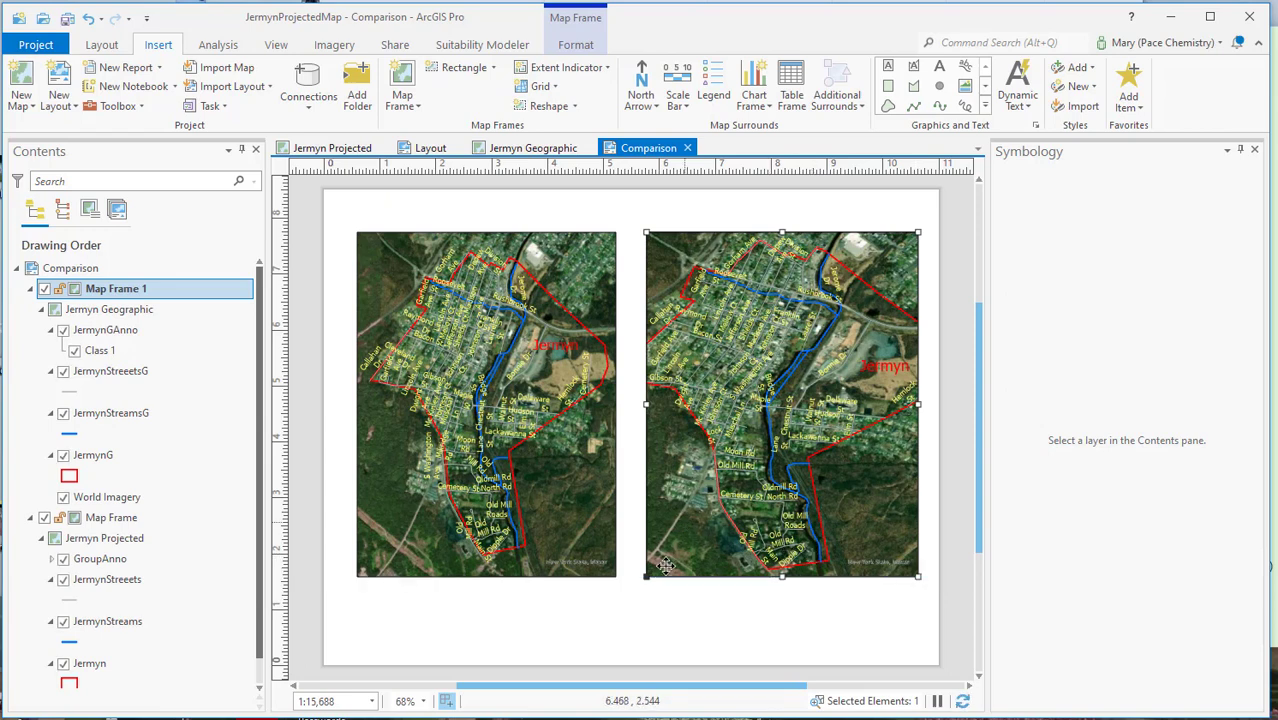
Step: Set the right geographic frame's scale to 1:20,000 after trying 1:17,000 and 1:18,000
left_click(345, 701)
type("17000")
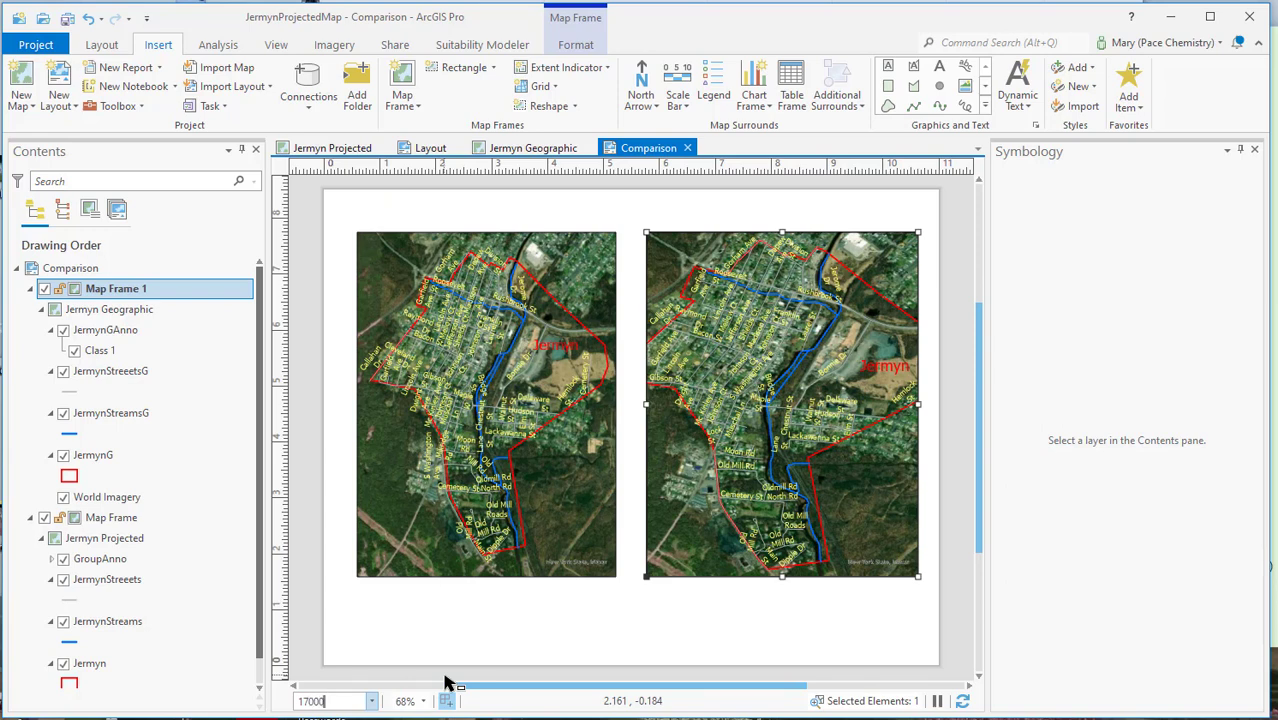
key("Return")
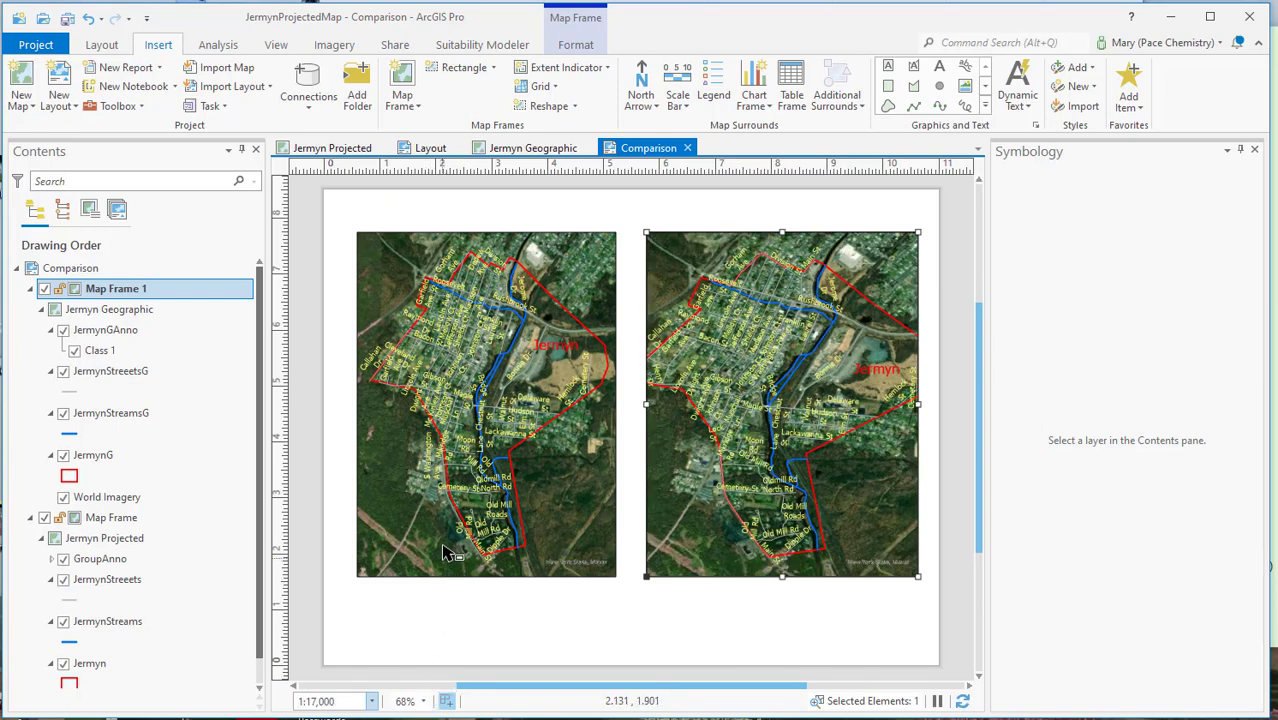
left_click(451, 570)
left_click(702, 545)
left_click(334, 701)
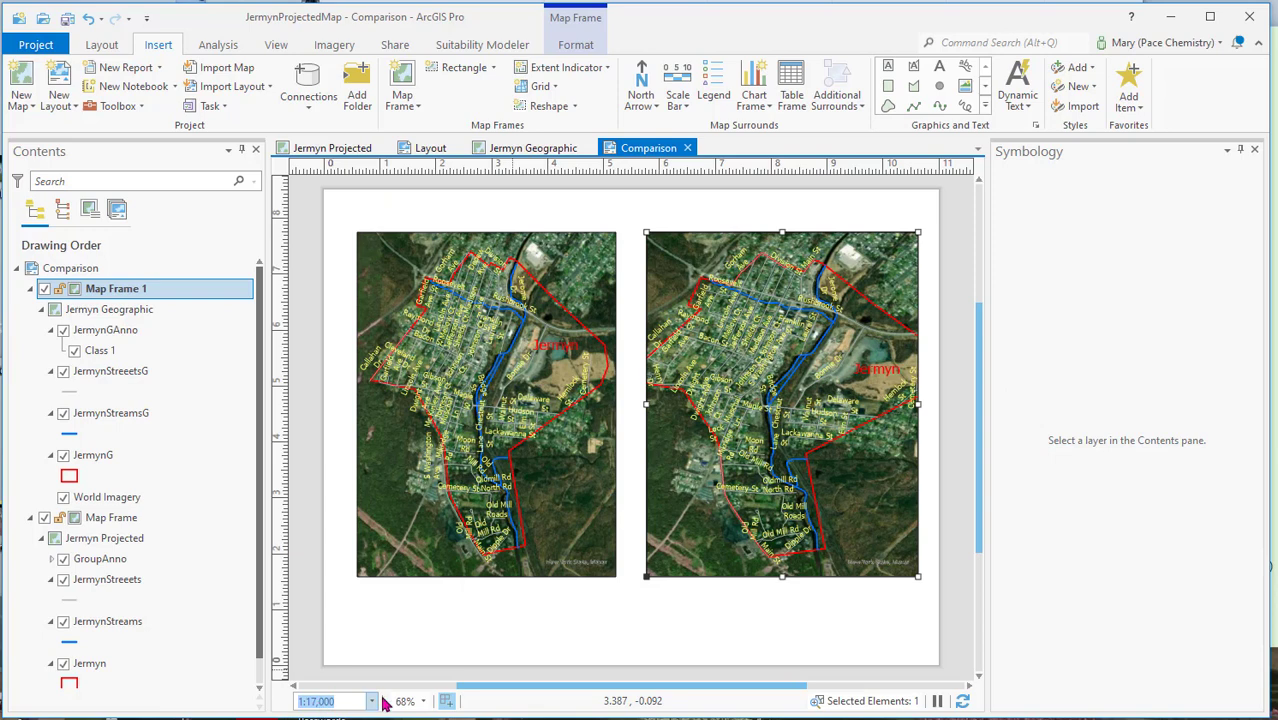
type("18,000")
key("Return")
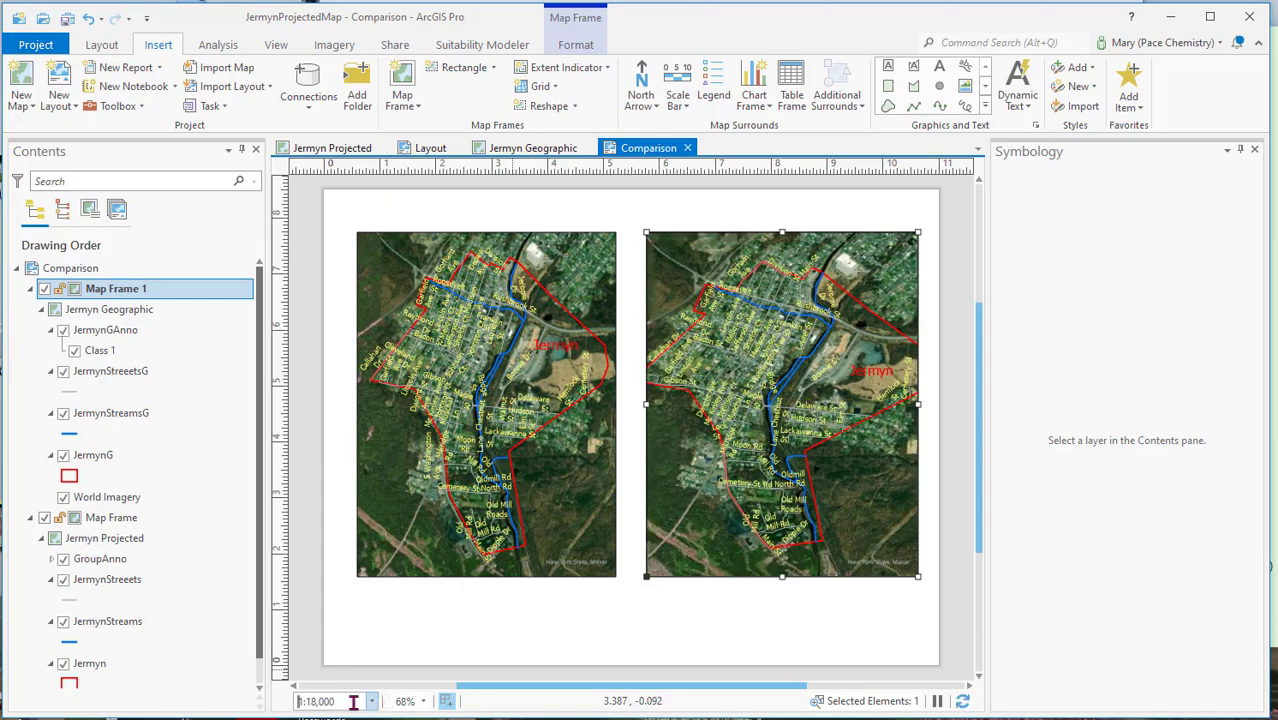
left_click_drag(345, 701, 297, 701)
type("20,")
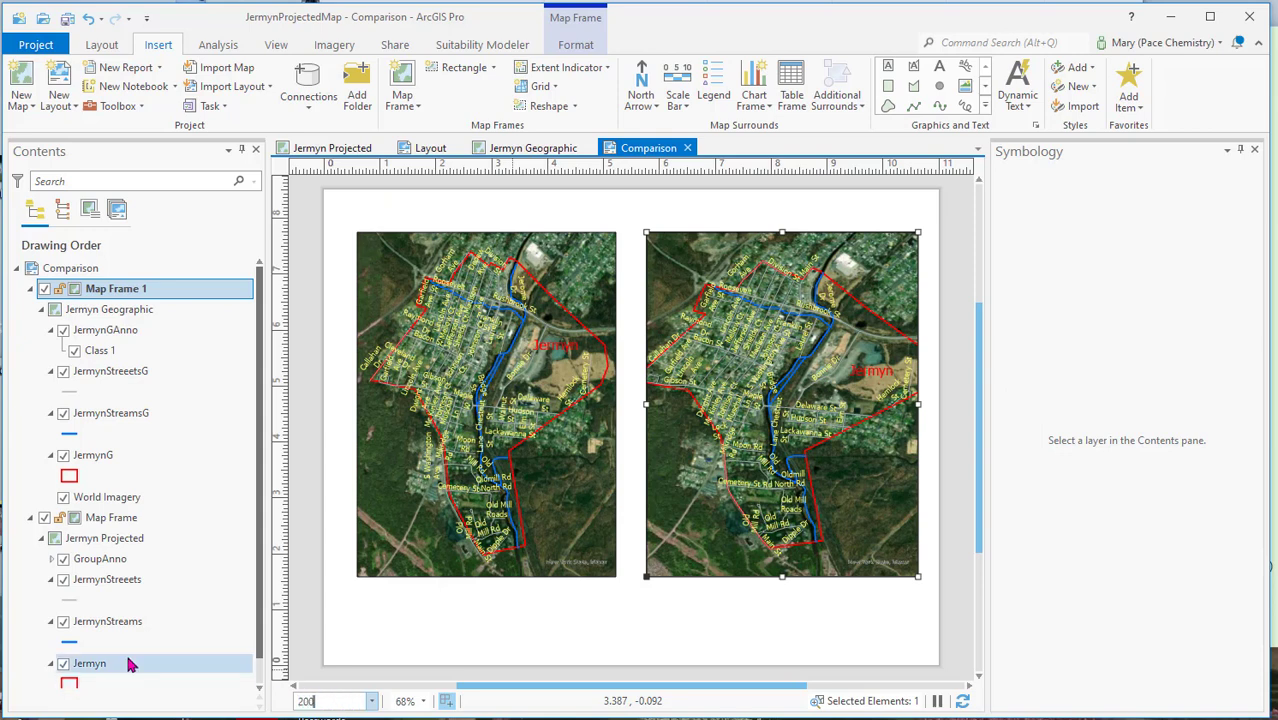
type("000")
key("Return")
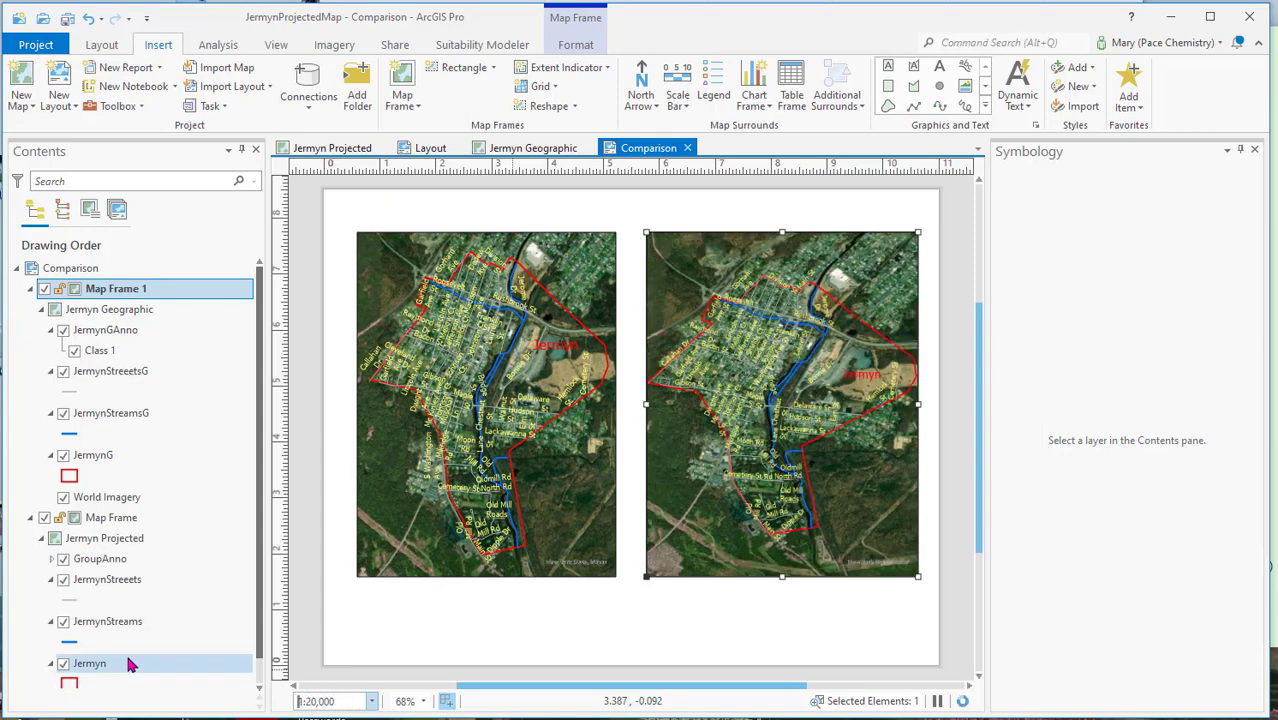
Step: Select the left projected frame and enter 20,000 as its scale
left_click(510, 432)
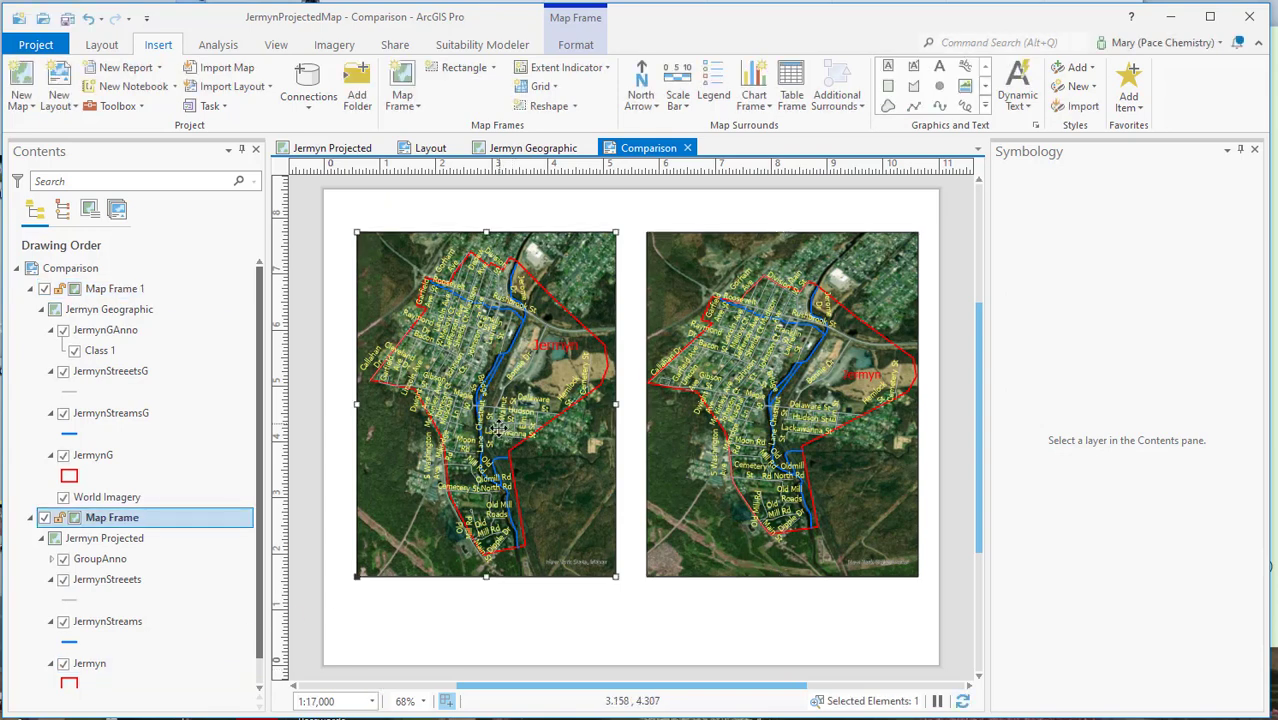
left_click(330, 701)
type("20,000")
key("Return")
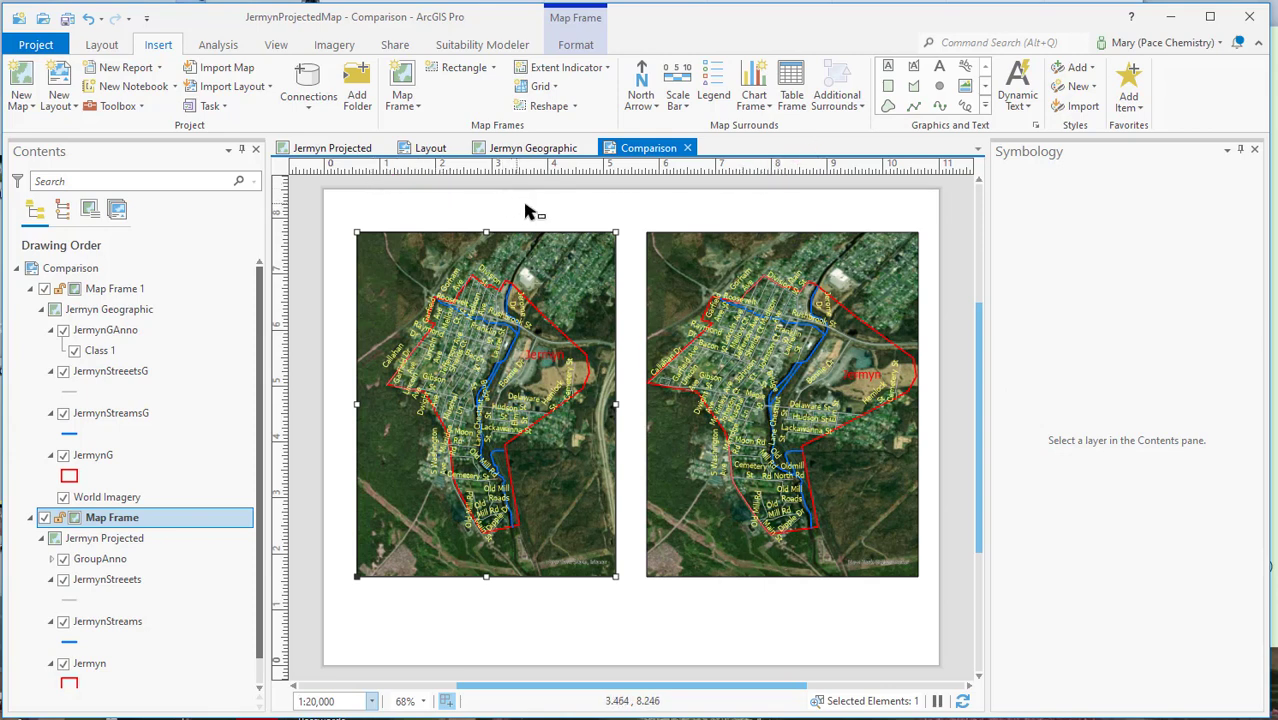
left_click(713, 213)
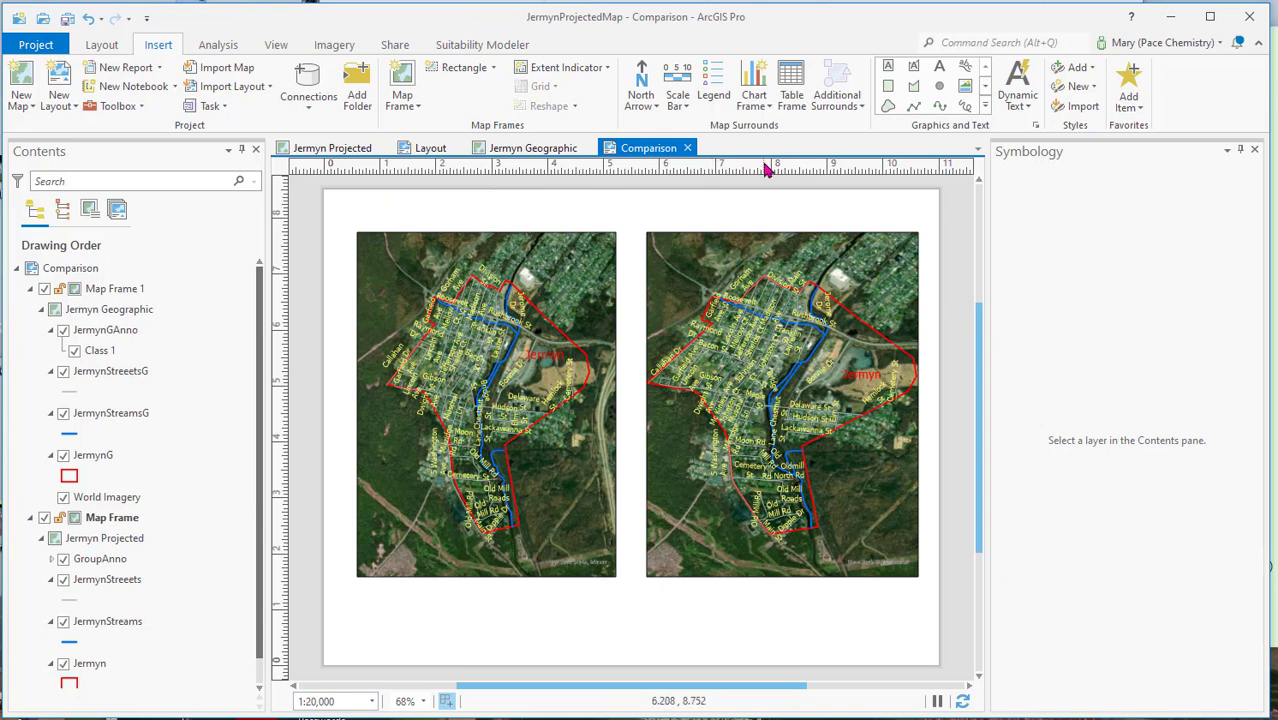
Step: Add a text box above the maps reading 'Comparison of Jermyn, Pa' / 'projected vs. geographic', fixing typos
left_click(941, 69)
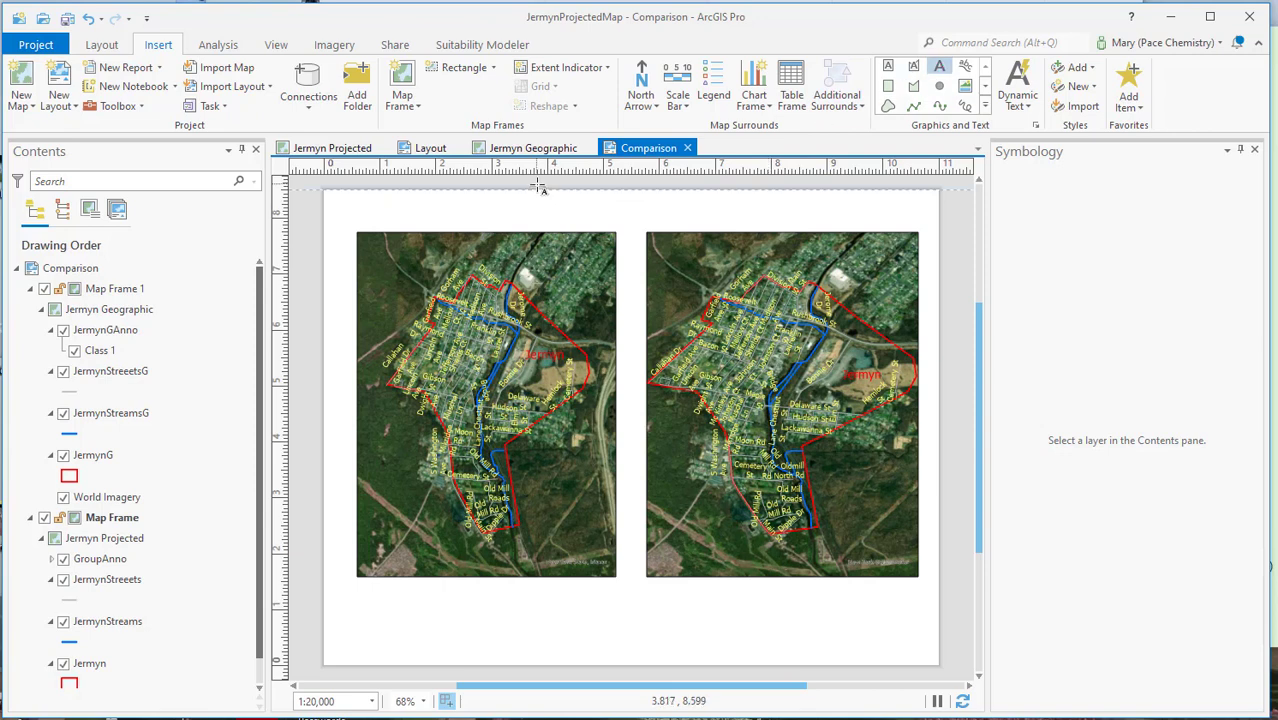
left_click_drag(530, 200, 724, 229)
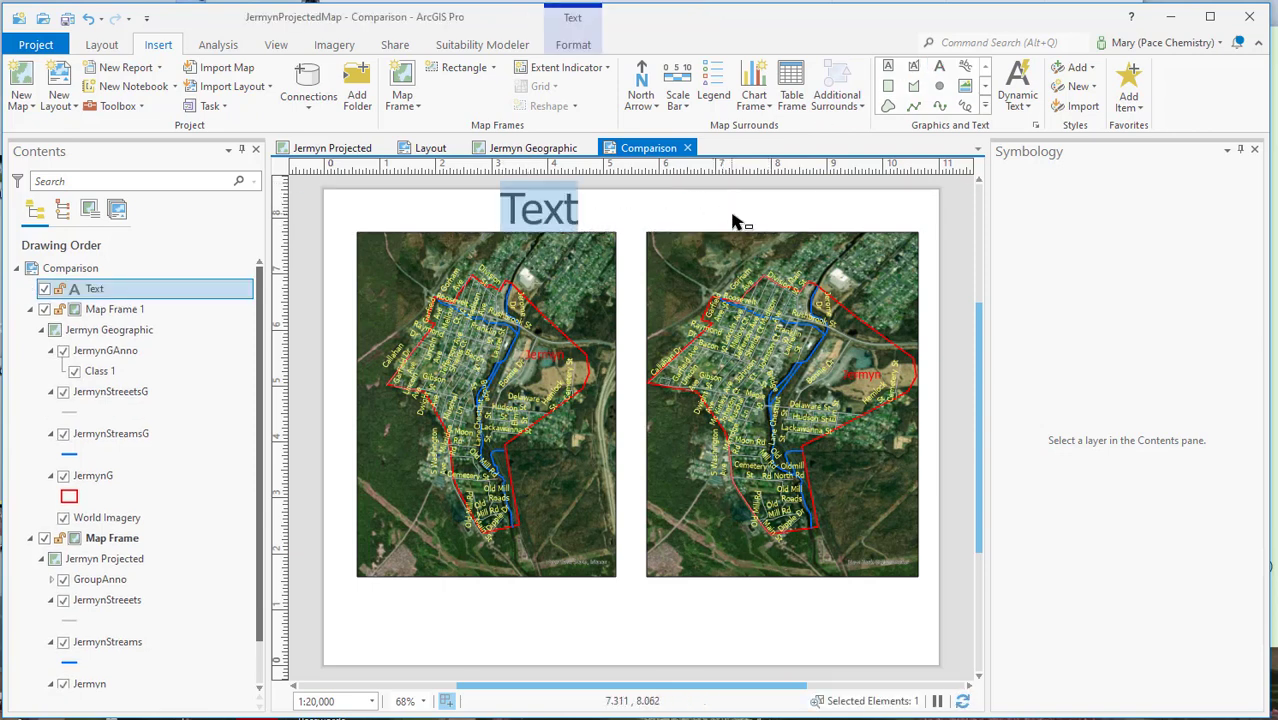
type("Compari")
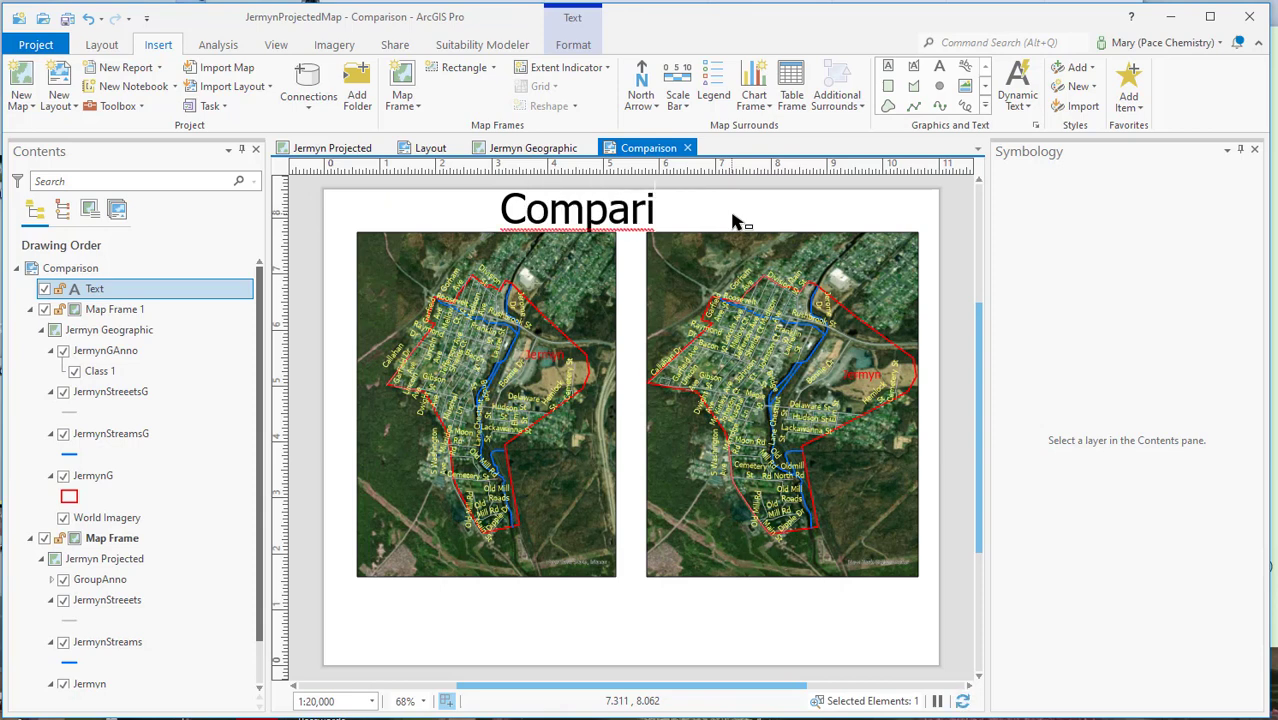
type("son of")
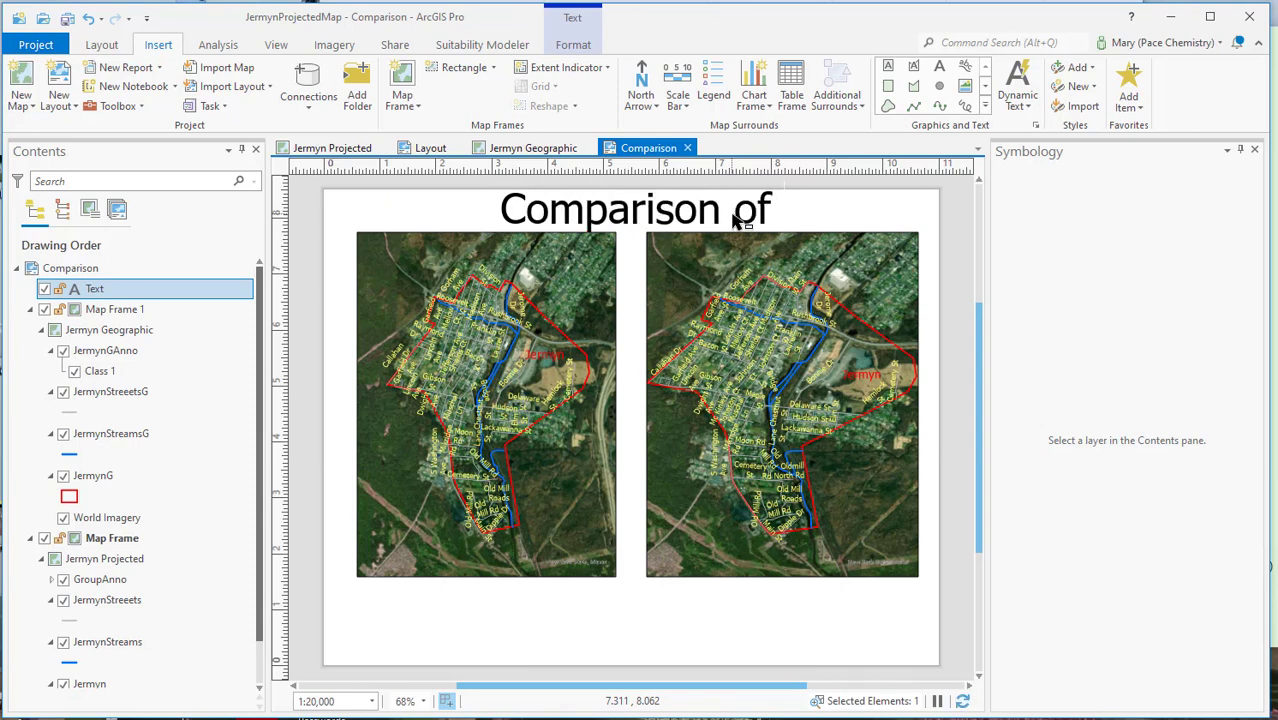
type(" Jermyn, P")
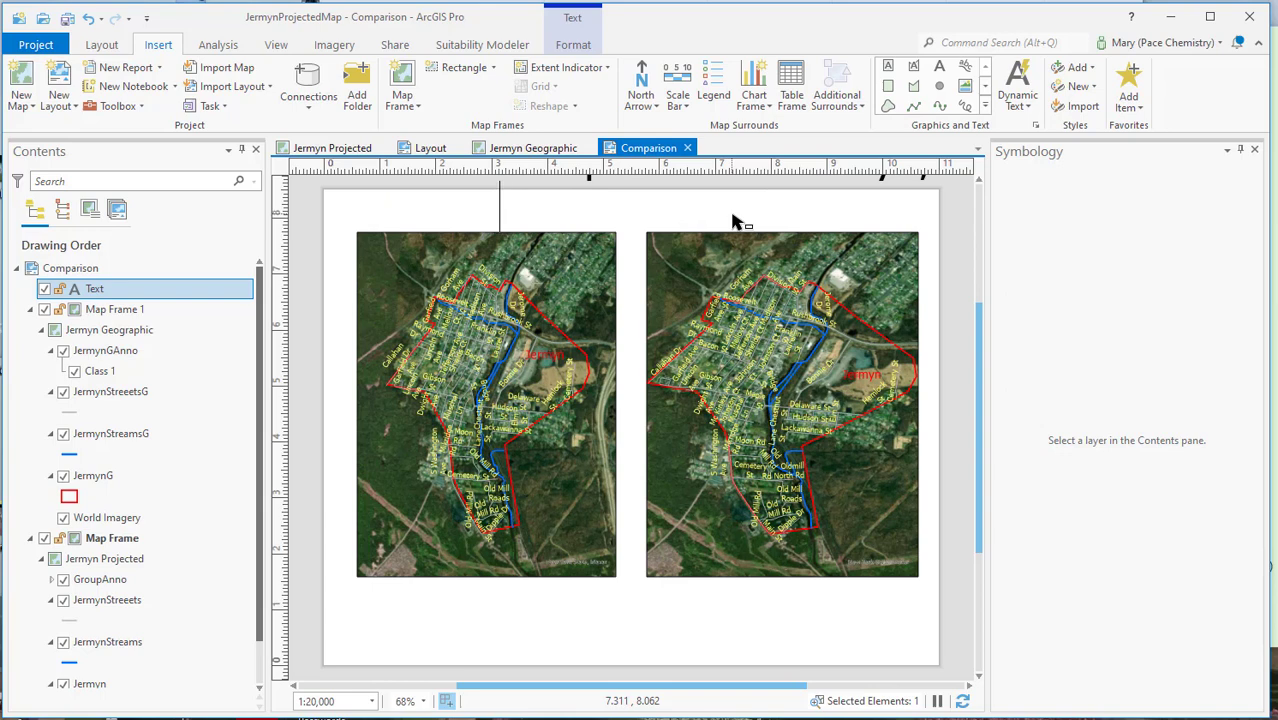
type("pro")
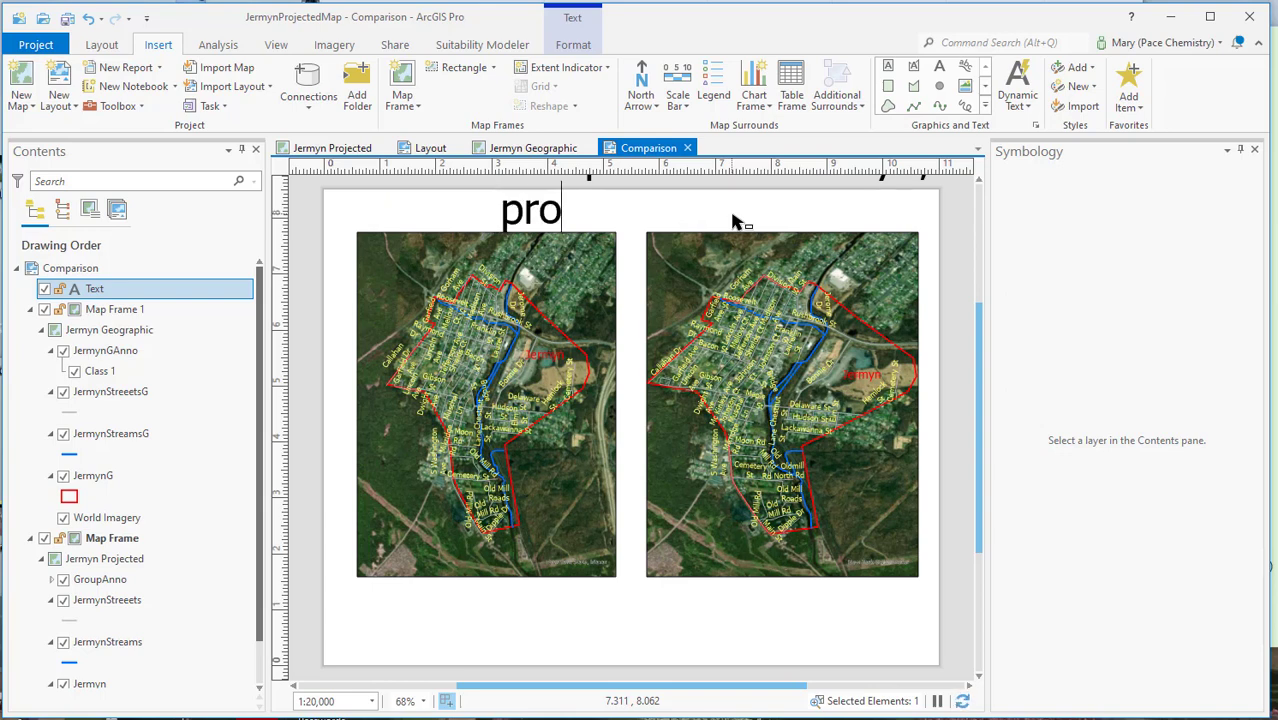
type("jected ")
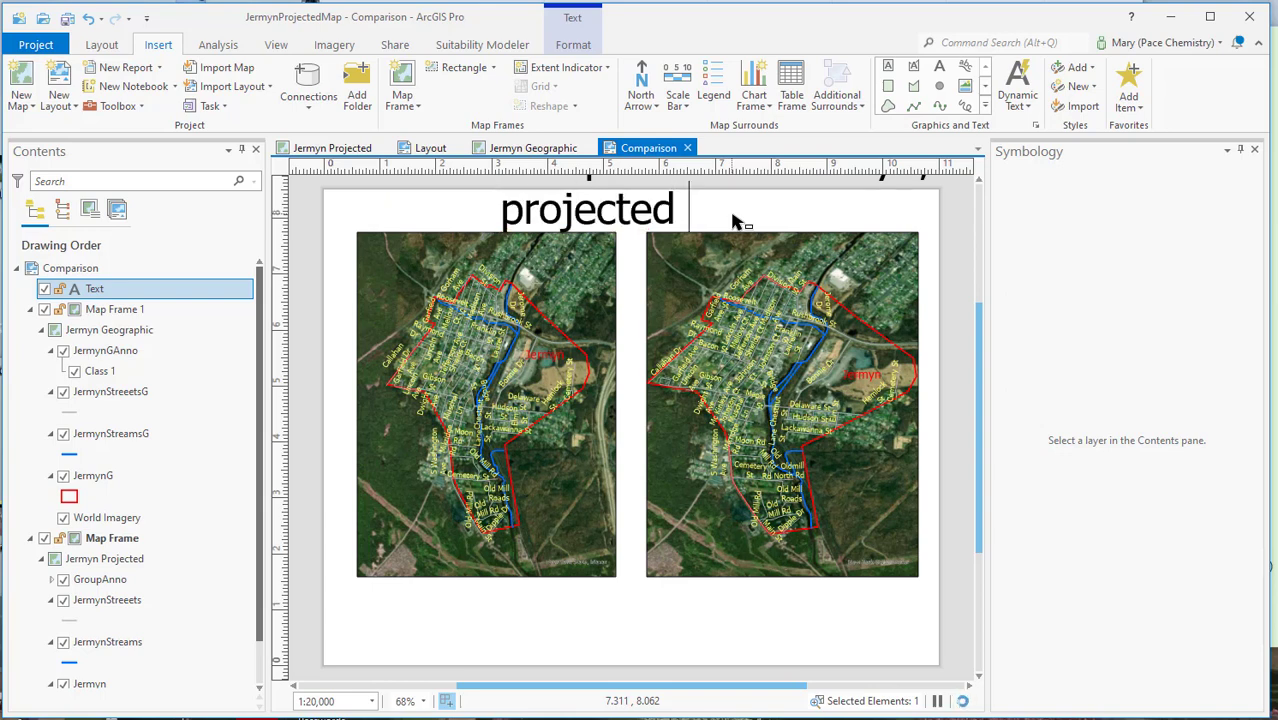
type("vs geographis")
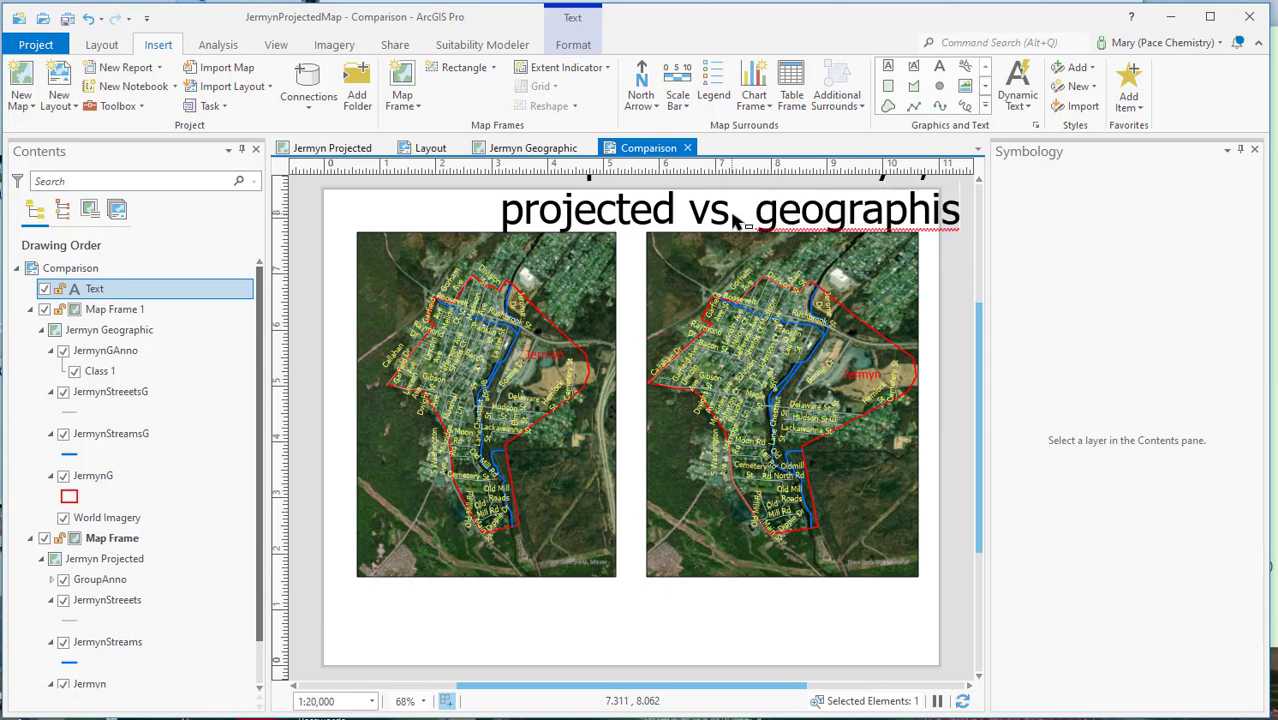
key("BackSpace")
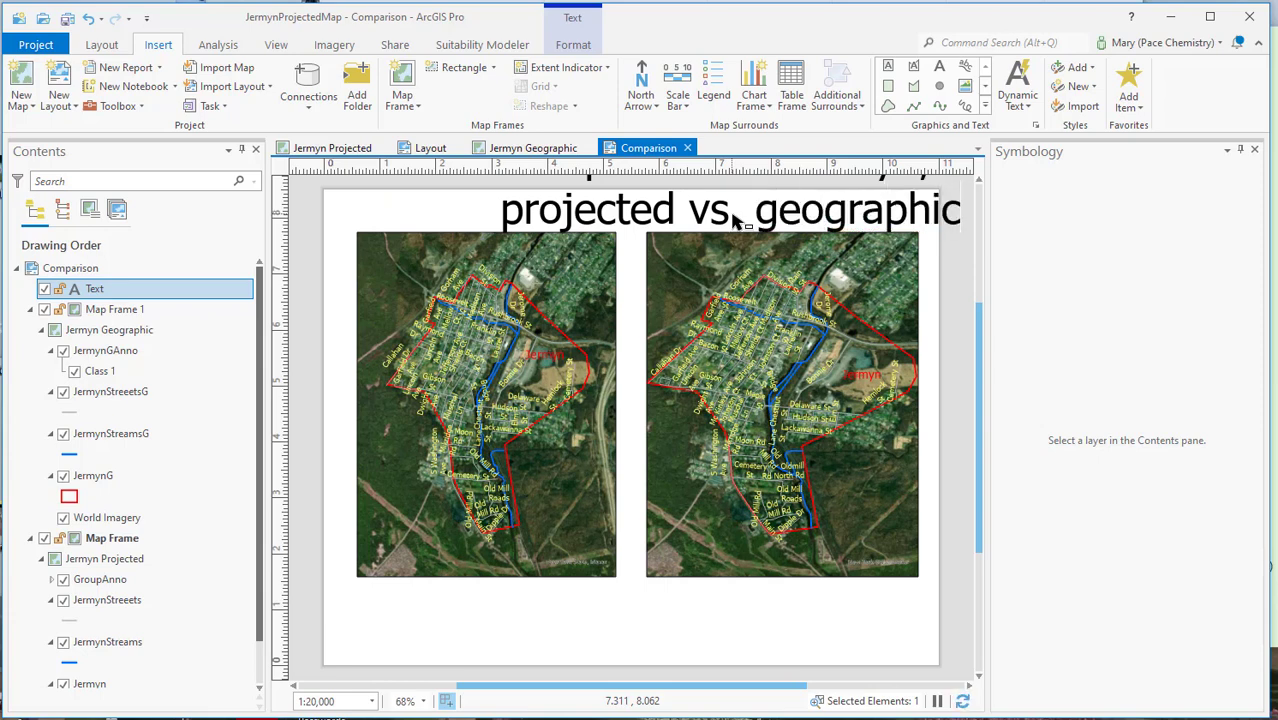
left_click(733, 218)
type(".")
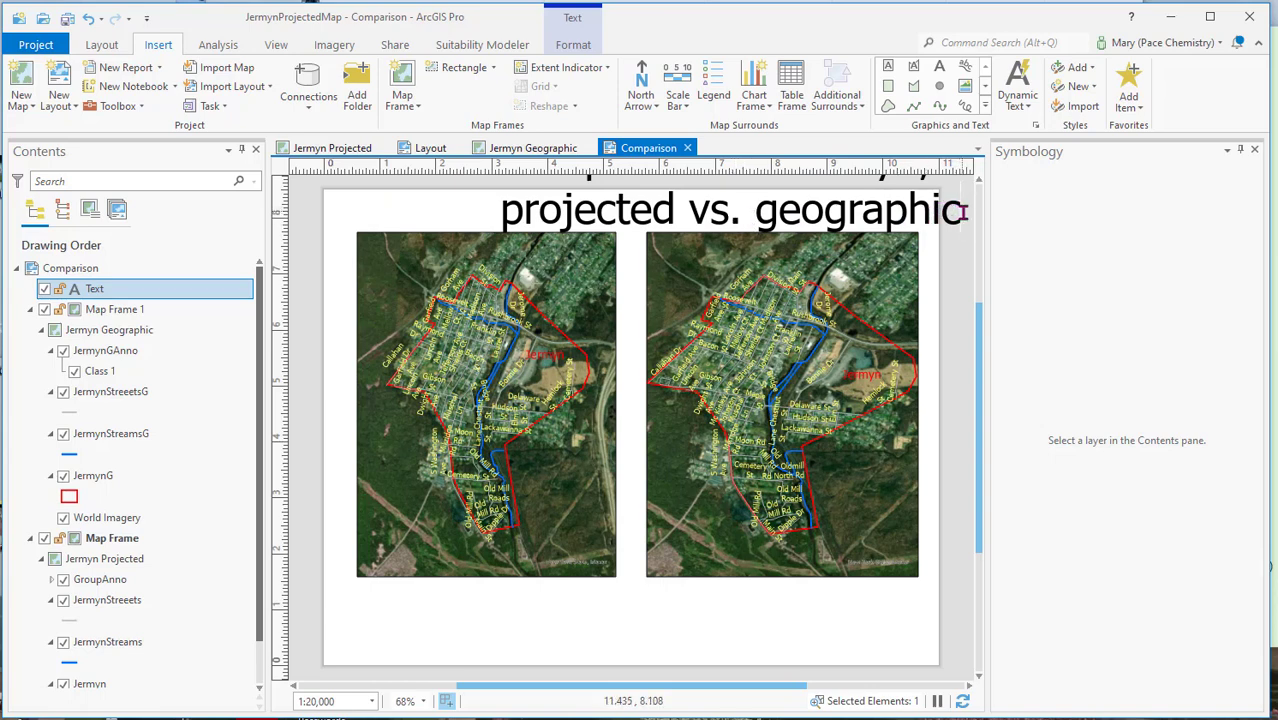
left_click_drag(963, 211, 508, 251)
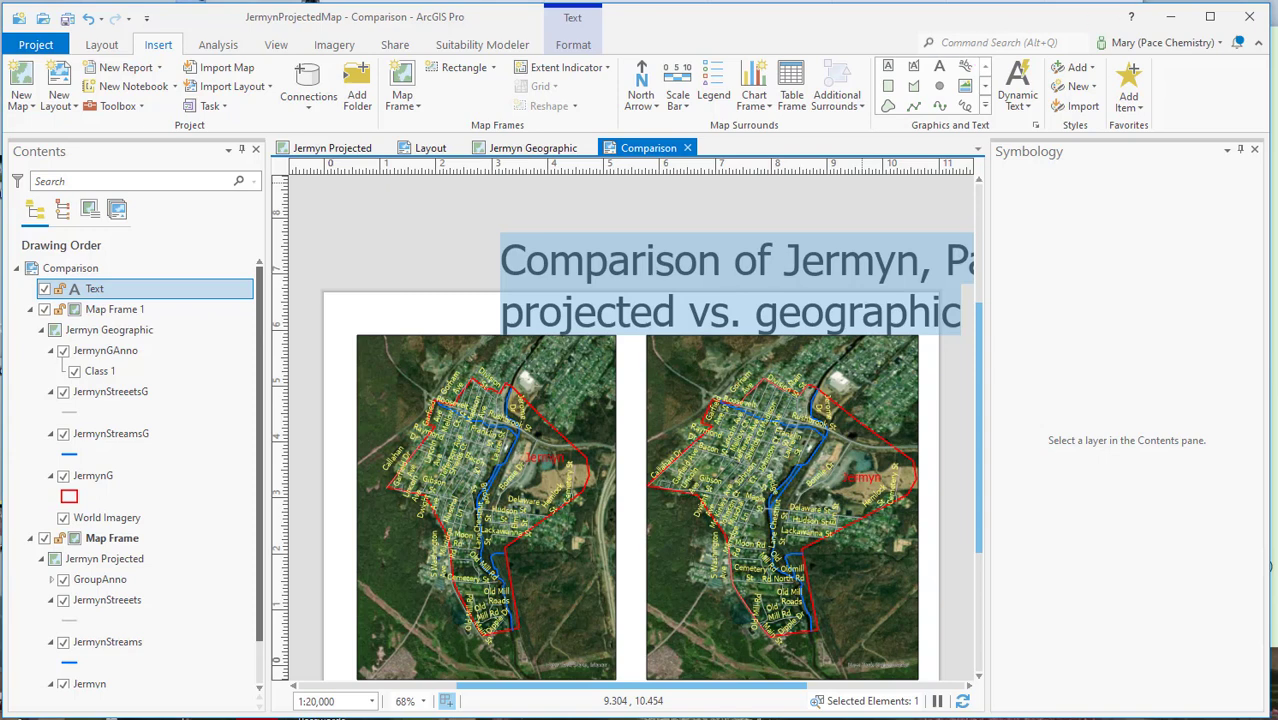
Step: Set the title's font size to 20 pt
left_click(573, 44)
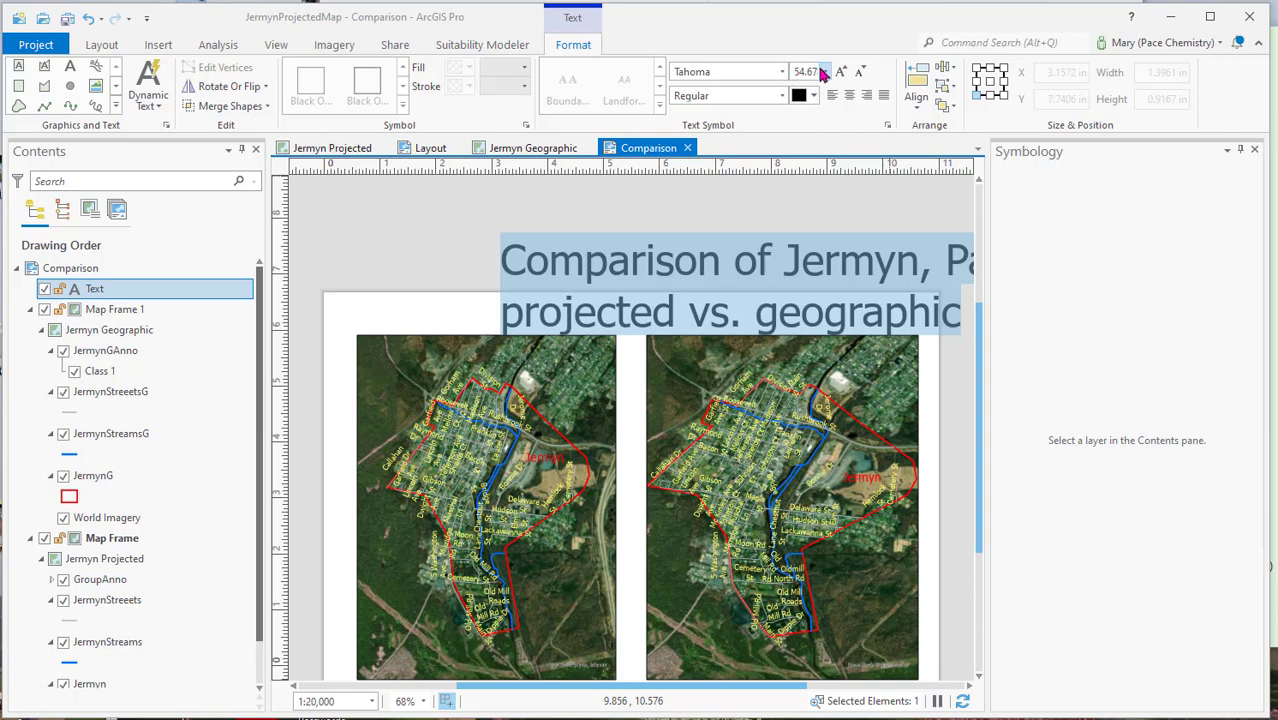
left_click(823, 73)
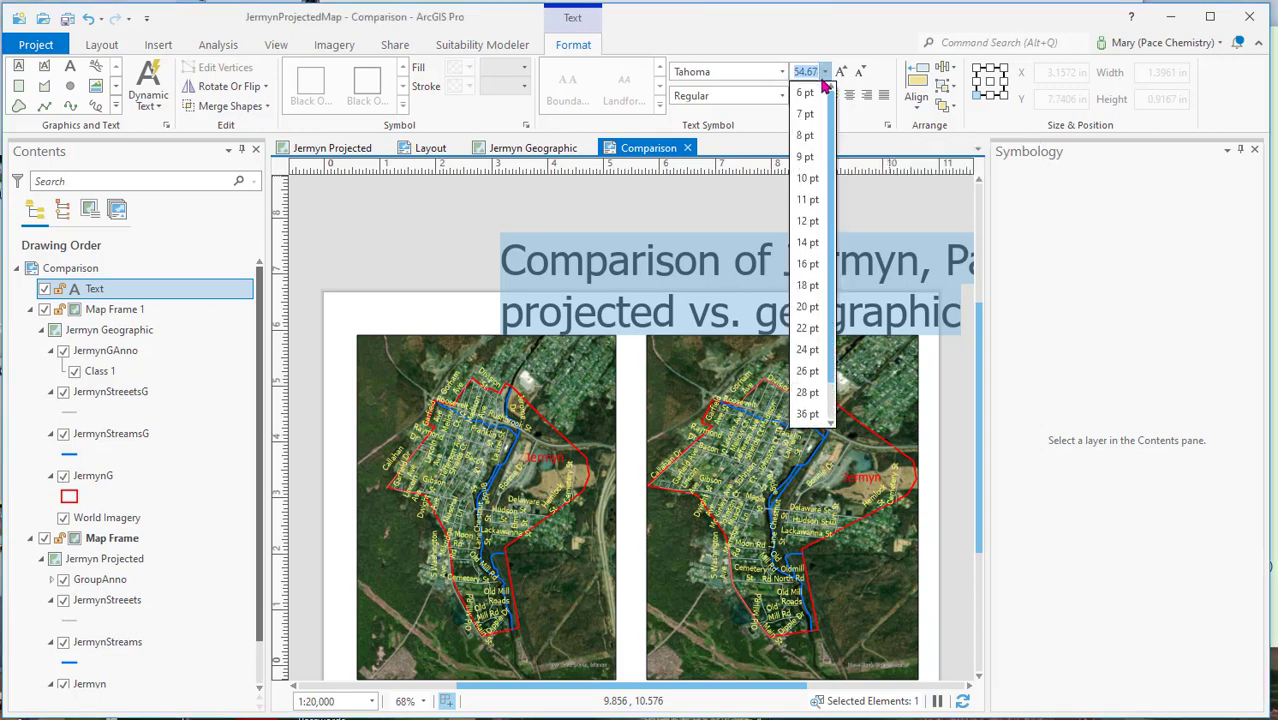
left_click(818, 243)
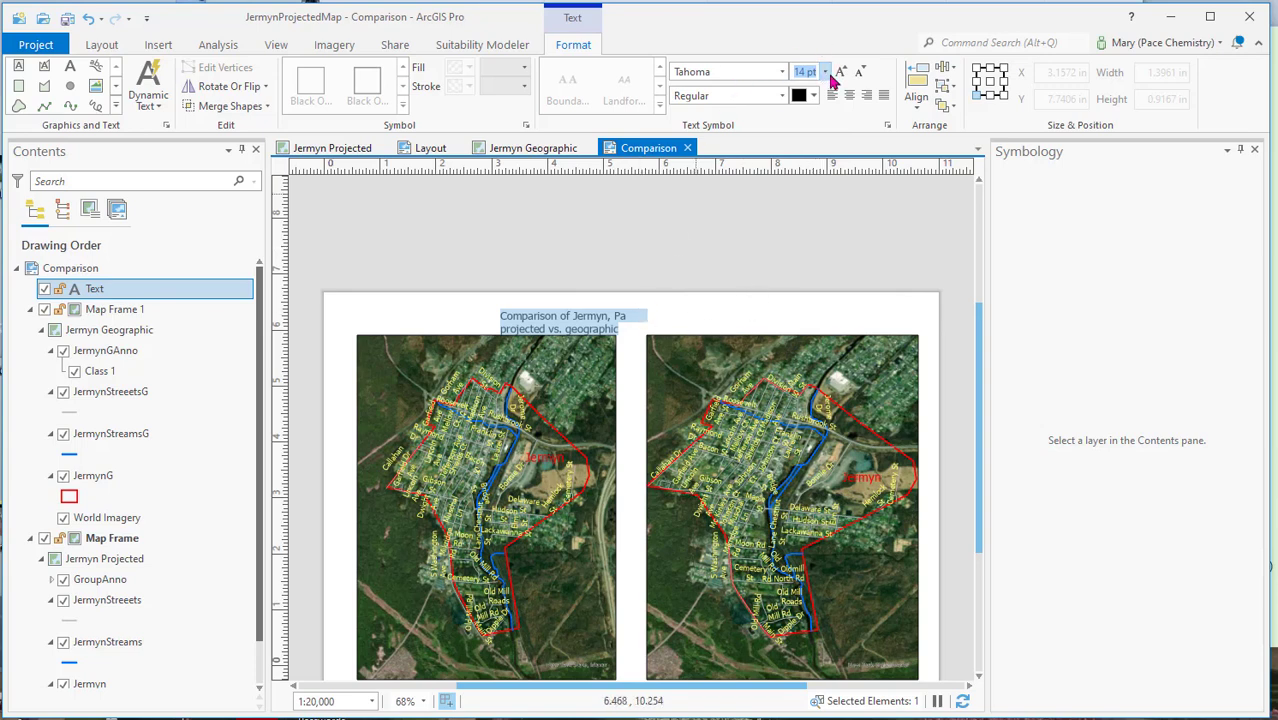
left_click(824, 72)
left_click(810, 264)
Step: Join the title onto one line and change 'Pa' to 'PA -'
left_click(714, 302)
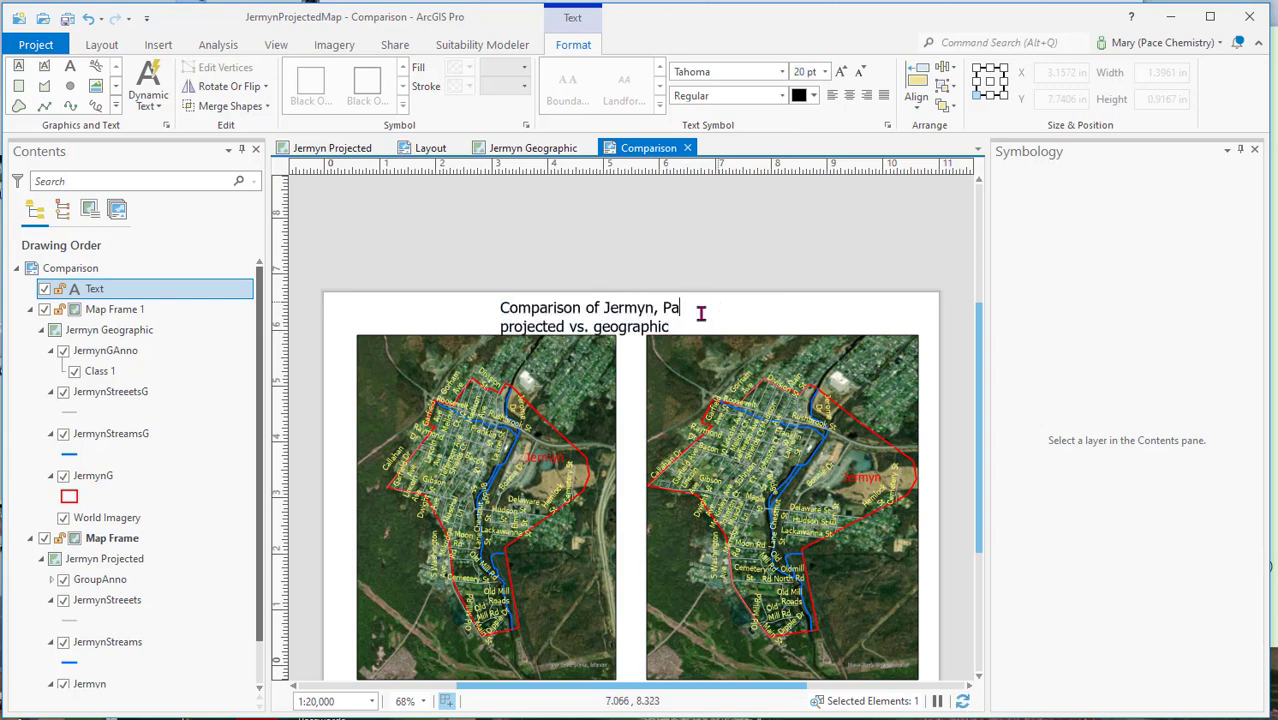
key("Delete")
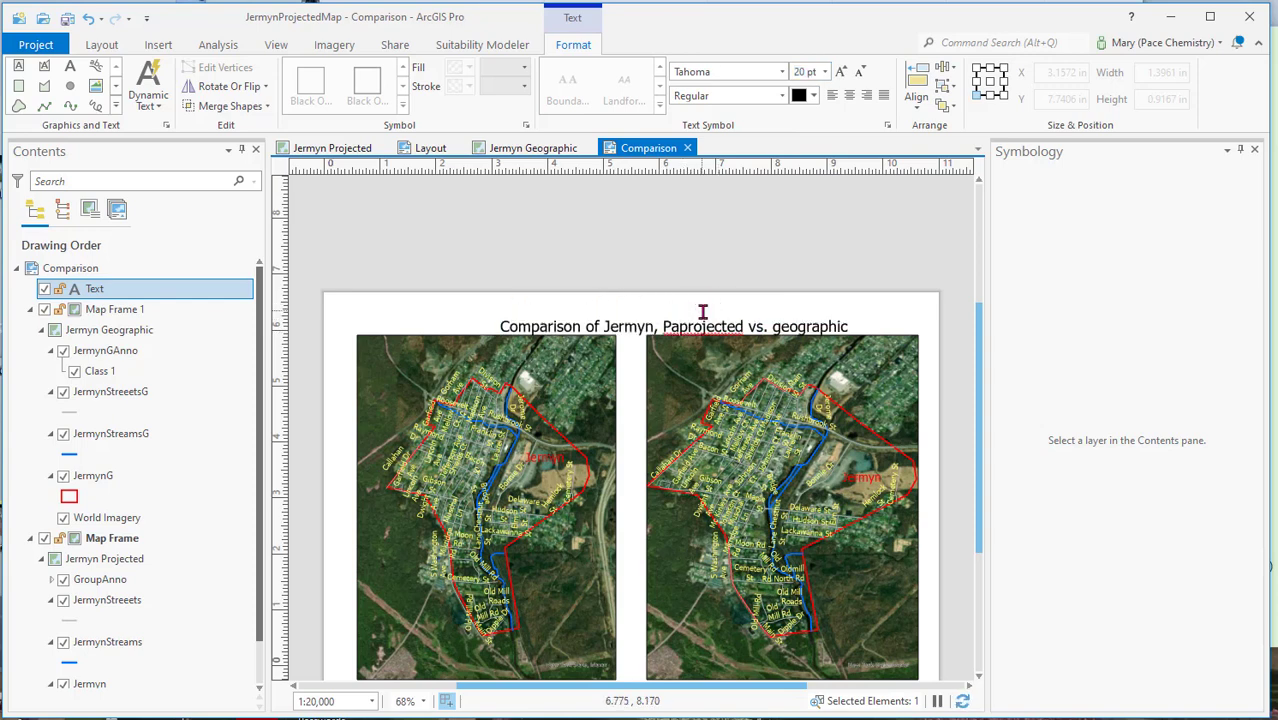
key("BackSpace")
type("A ")
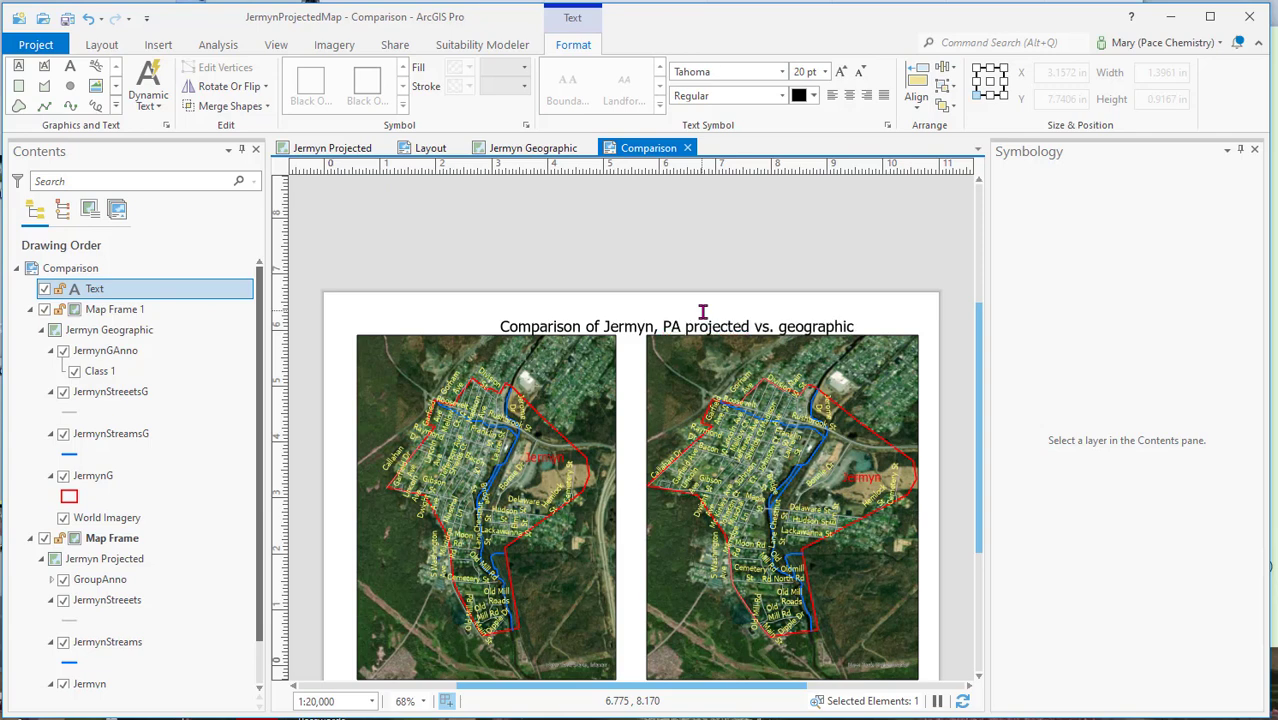
type("-")
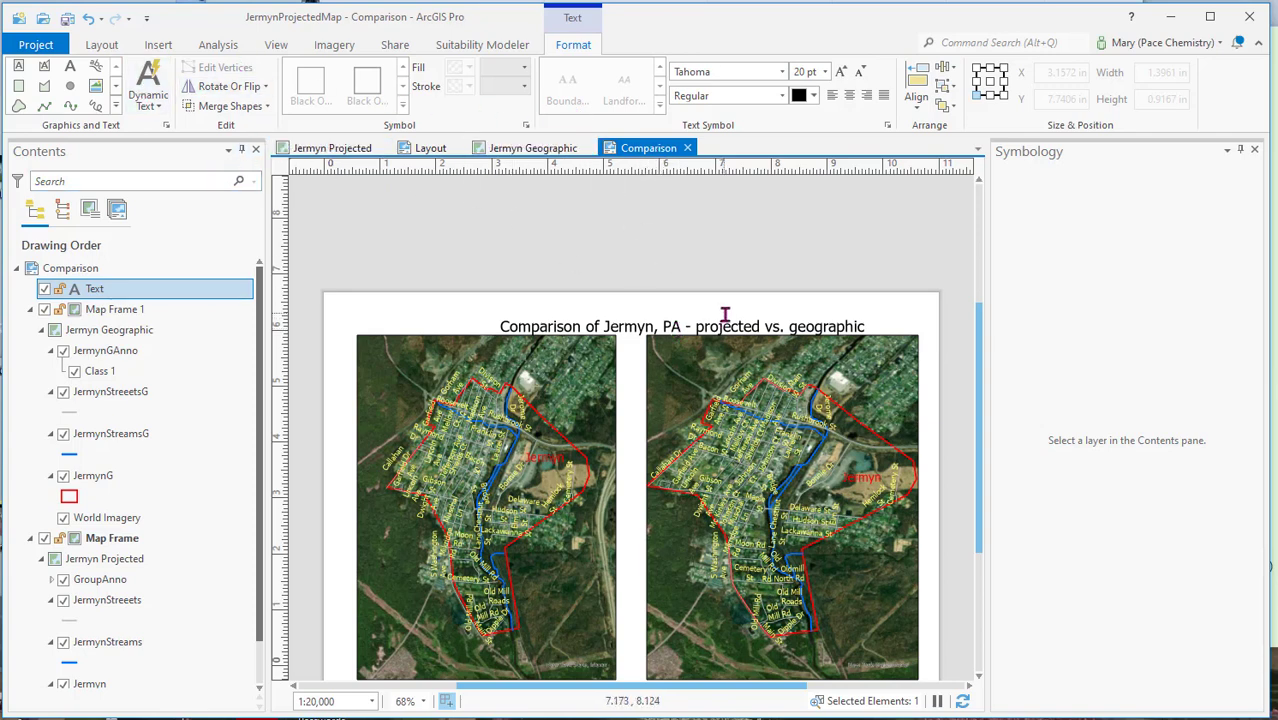
left_click(752, 326)
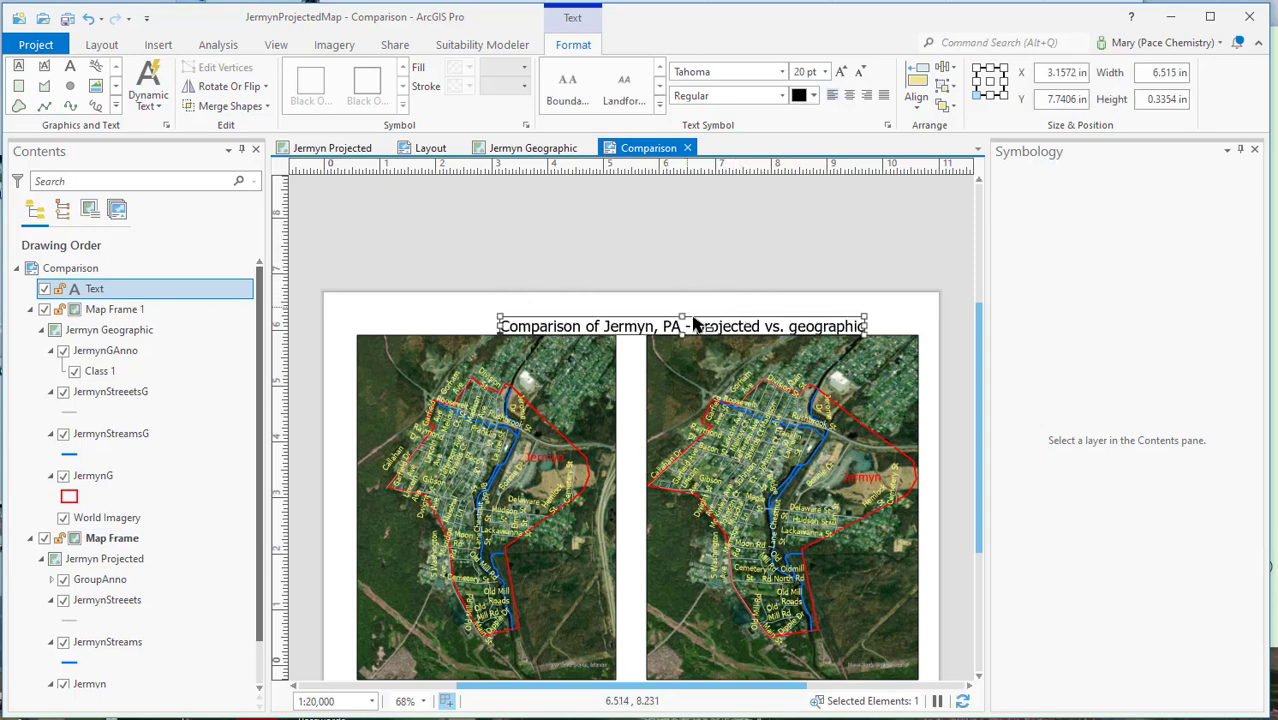
Step: Move the title up and left to X 2.3141 in, Y 7.9245 in, centred over both maps
left_click_drag(690, 320, 646, 307)
scroll(887, 297, "down", 3)
scroll(901, 351, "down", 2)
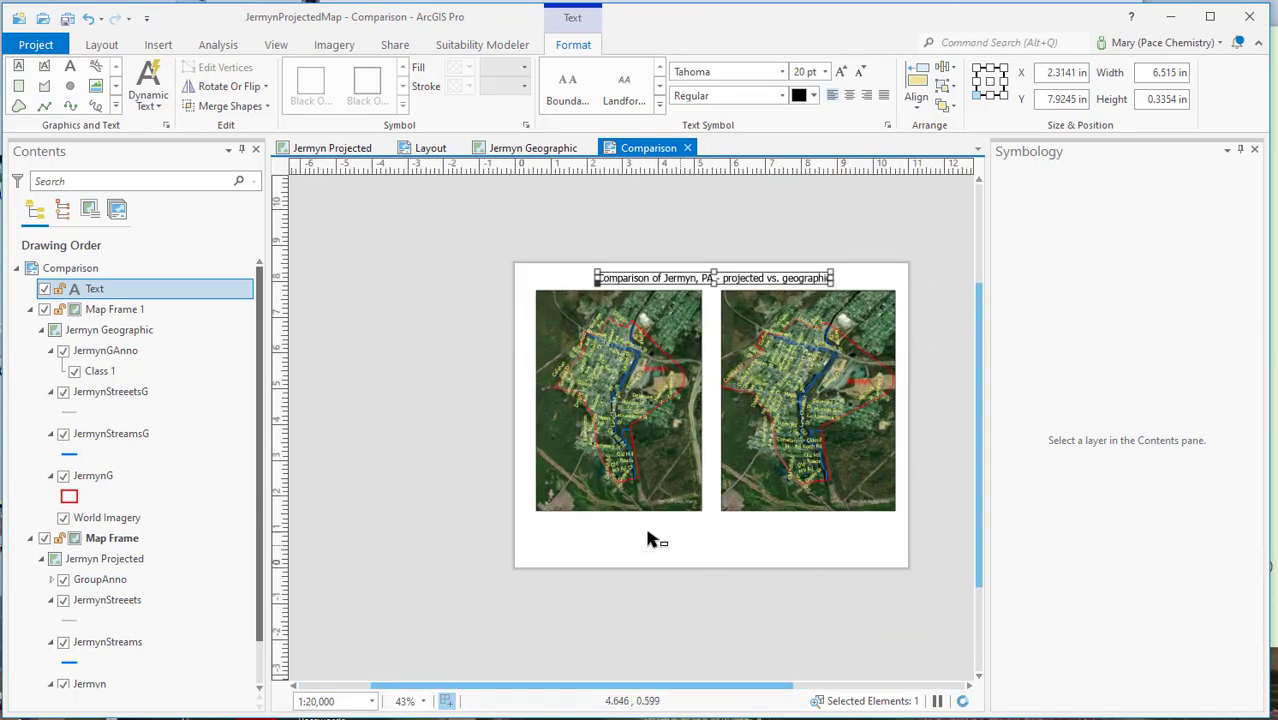